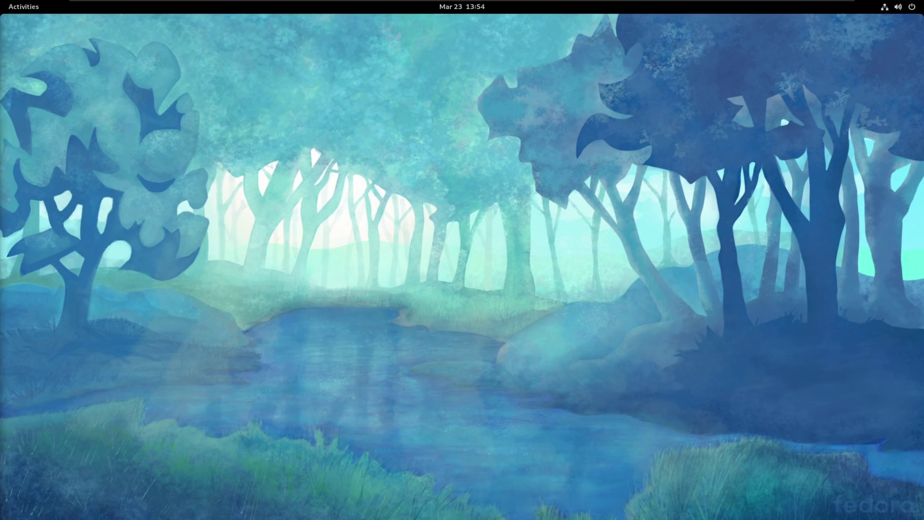
Launch Terminal by searching 'ter' in the Activities overview
click(13, 15)
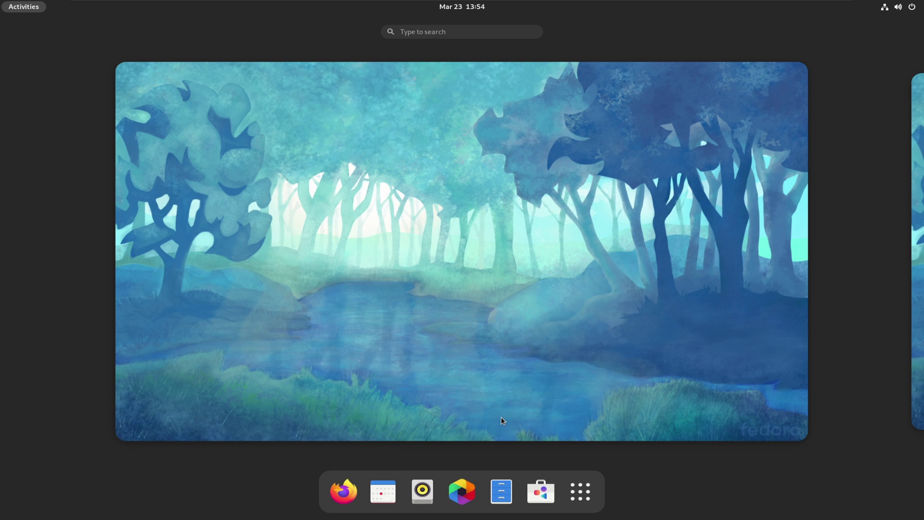
text(ter)
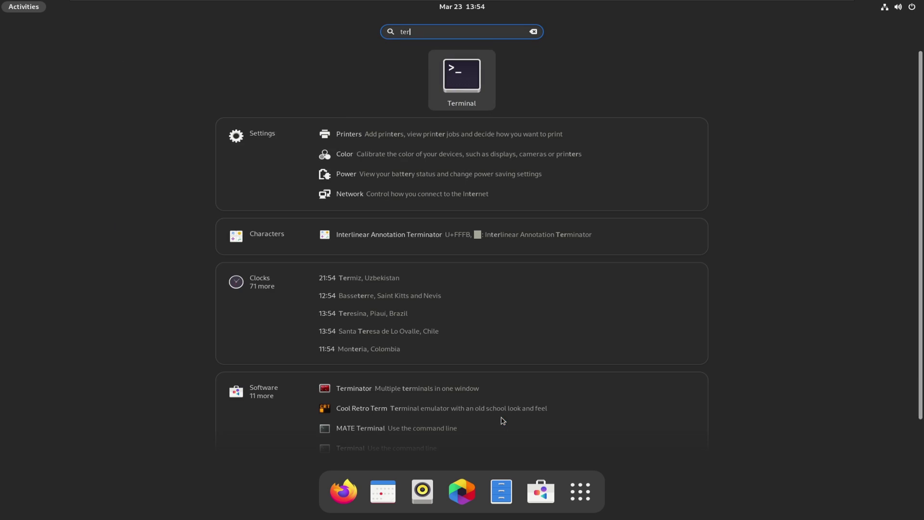
key(Return)
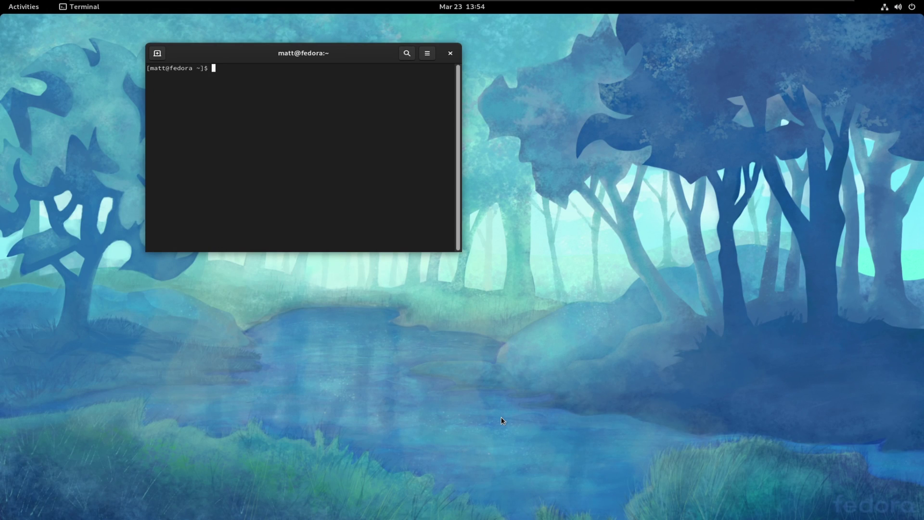
Run 'sudo dnf update' and enter the administrator password to reach the transaction summary
text(sudo dnf update)
key(Return)
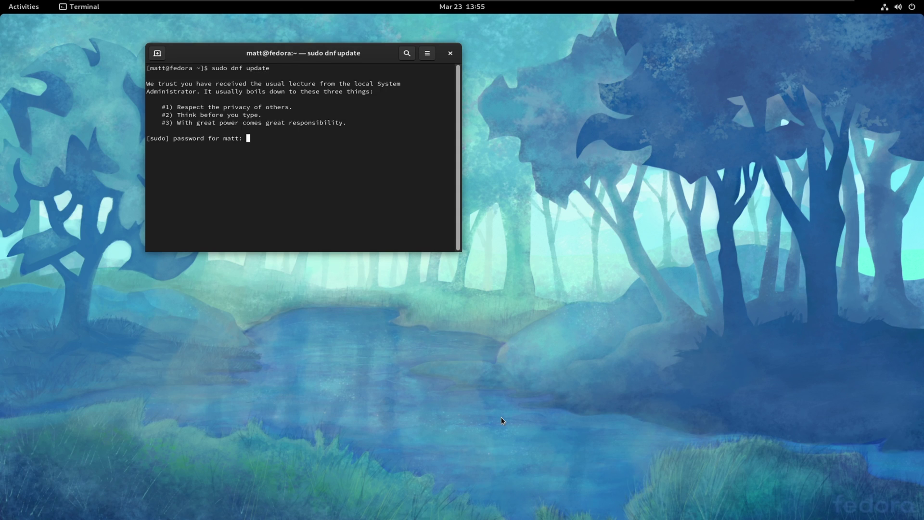
key(Return)
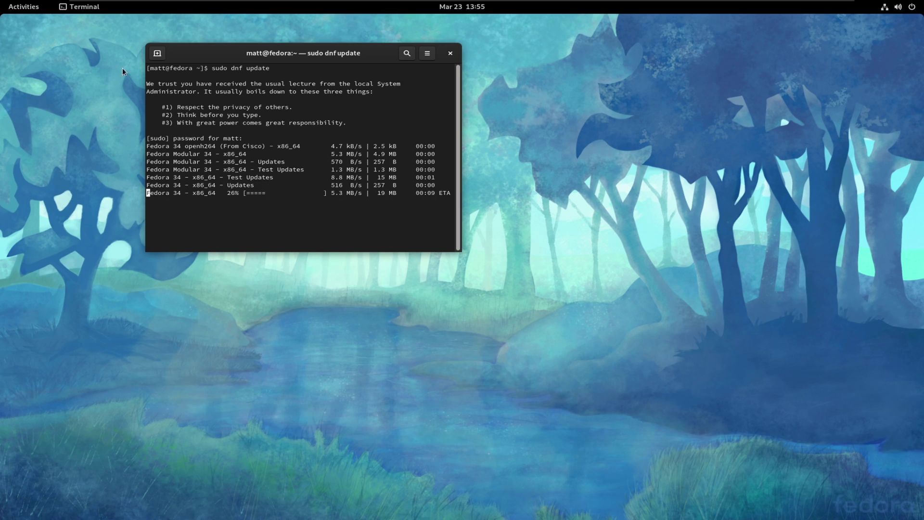
Reposition the Terminal window, ending in the lower left of the screen
drag(191, 52, 434, 102)
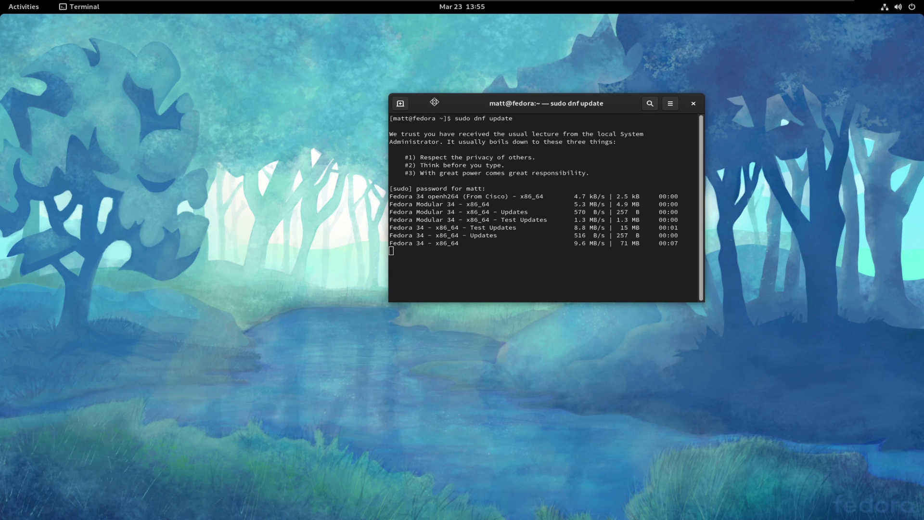
drag(434, 103, 444, 95)
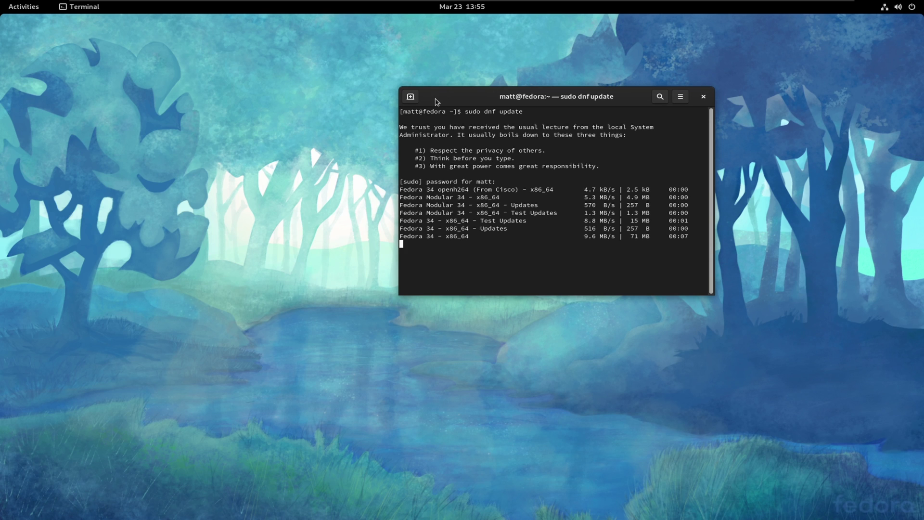
drag(490, 102, 150, 311)
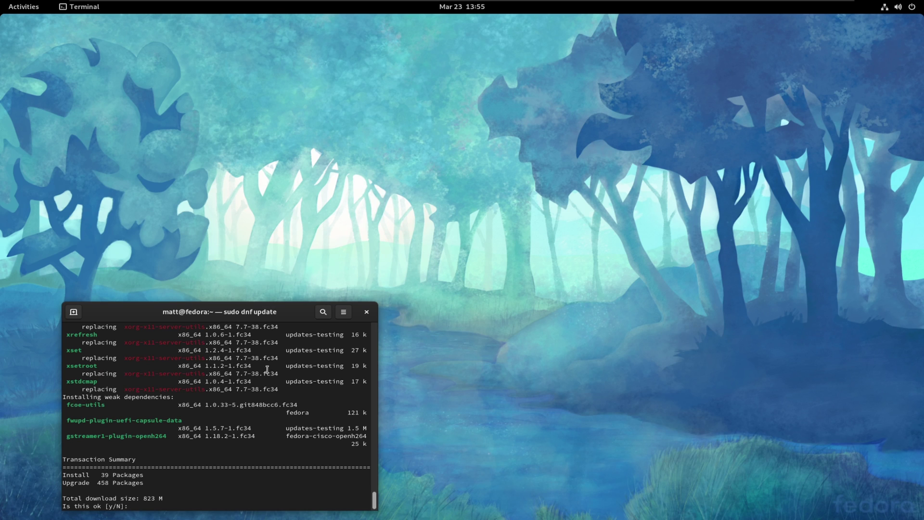
Drag Terminal onto a new second workspace in the overview, then show the app grid
click(18, 10)
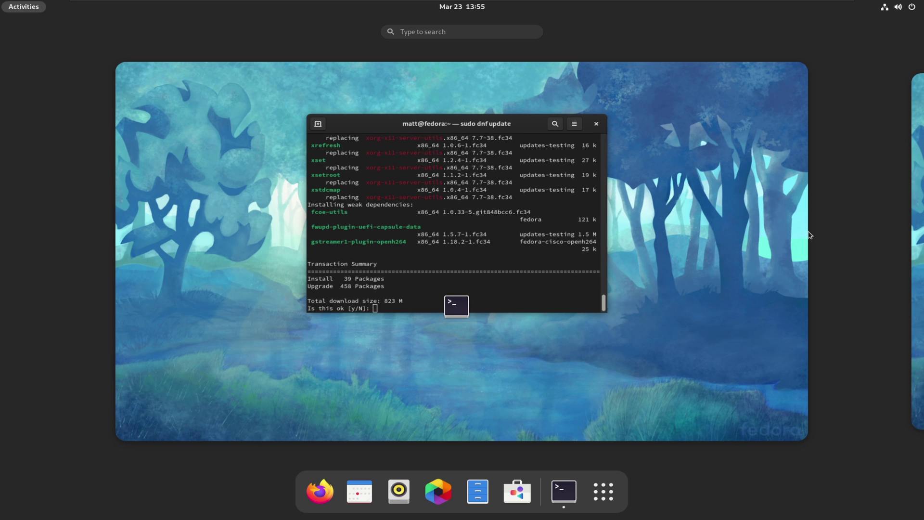
drag(484, 147, 919, 128)
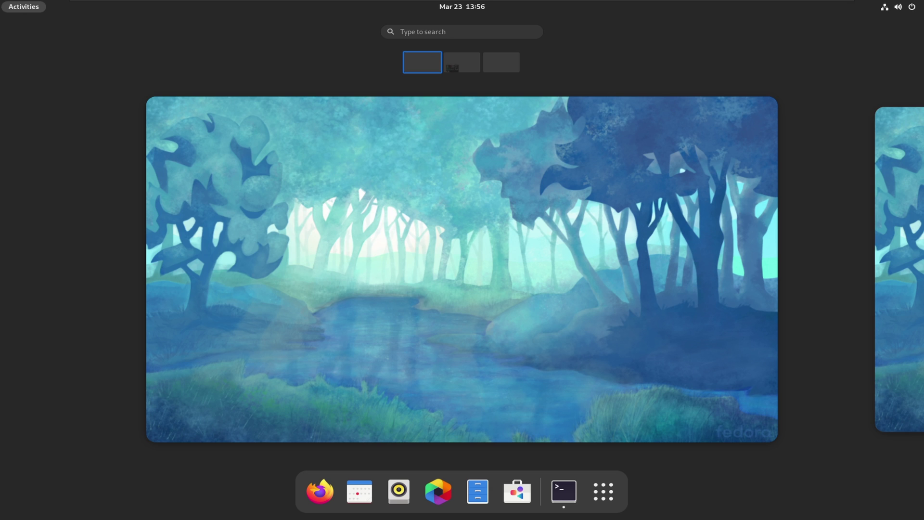
click(617, 497)
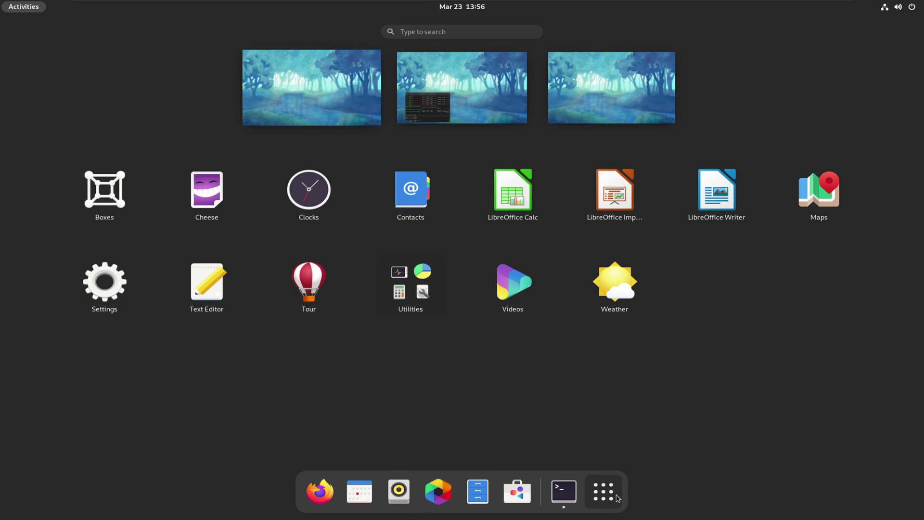
click(617, 498)
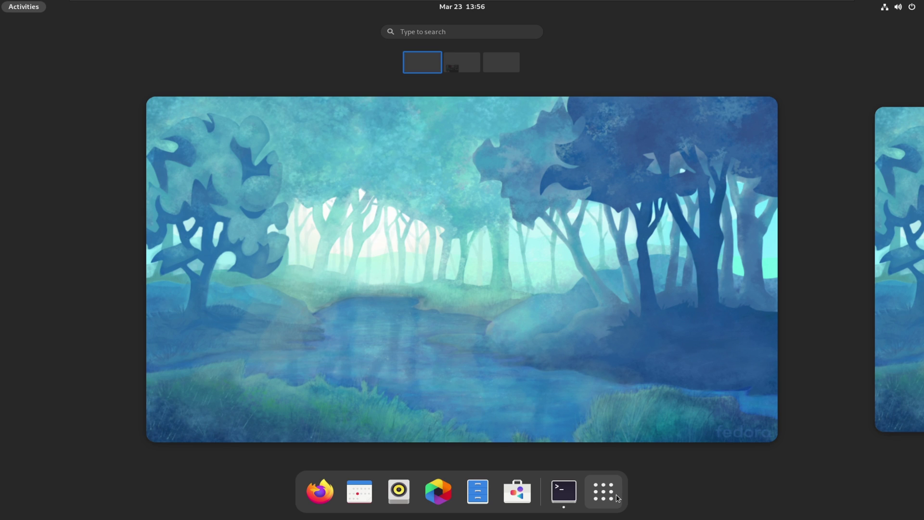
click(616, 495)
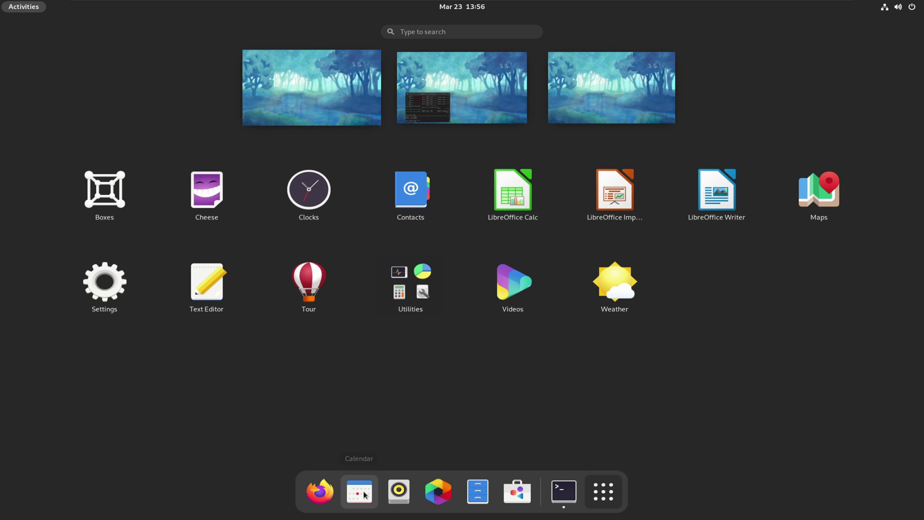
Open Files on the Home folder from the dash and drag it toward the screen centre
click(478, 491)
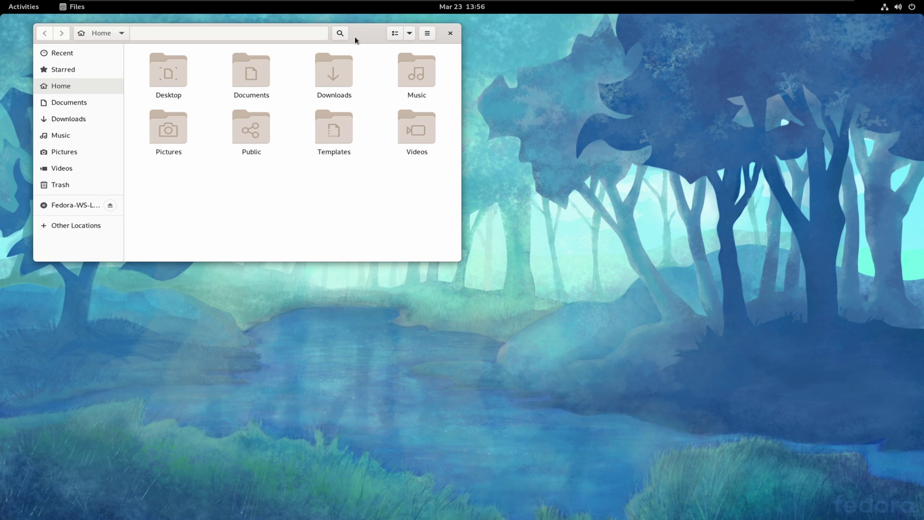
drag(355, 37, 511, 139)
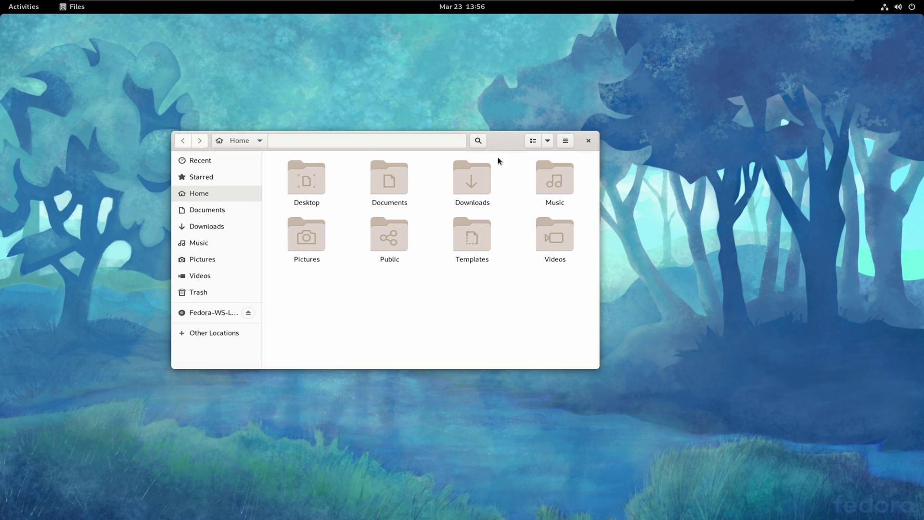
drag(508, 153, 540, 123)
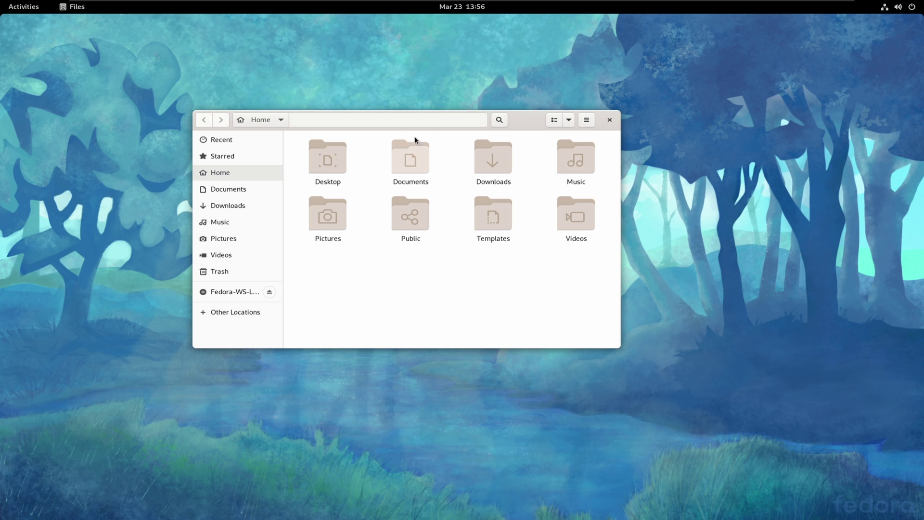
click(39, 9)
click(453, 60)
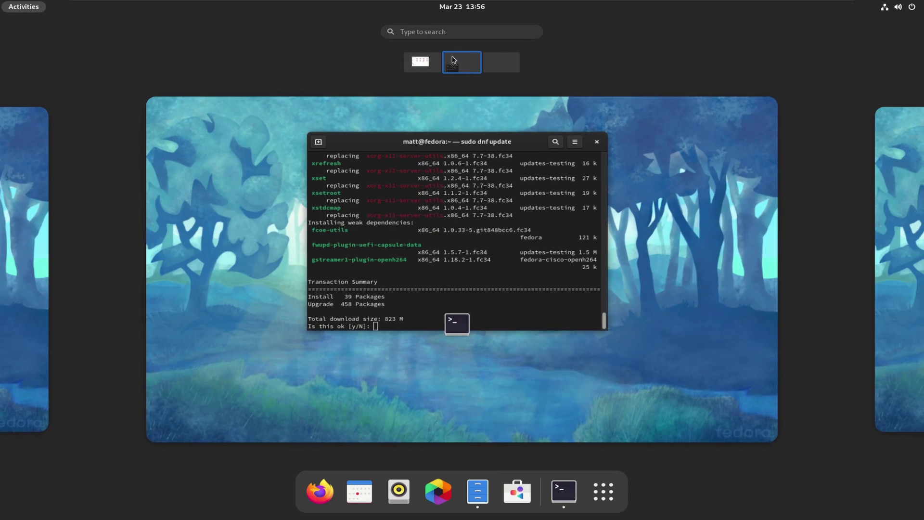
scroll(453, 61, up, 1)
click(622, 498)
click(622, 498)
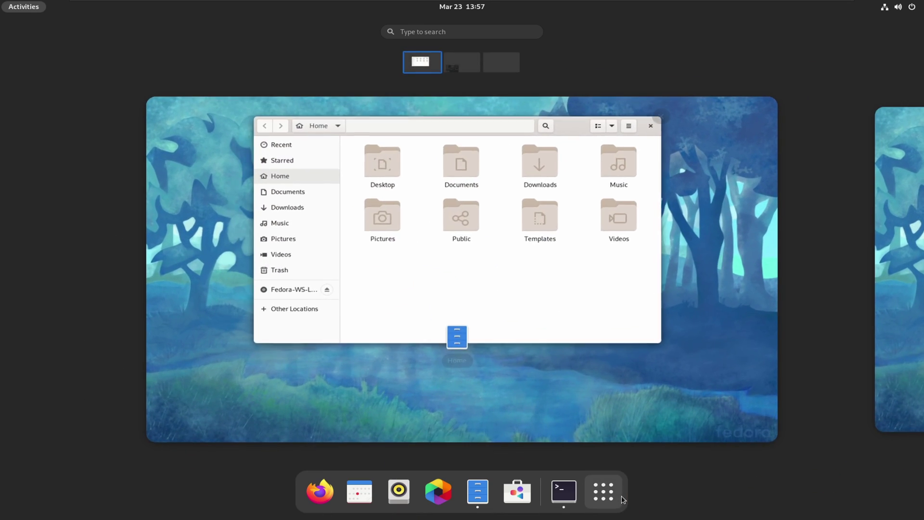
click(621, 498)
click(621, 498)
click(621, 498)
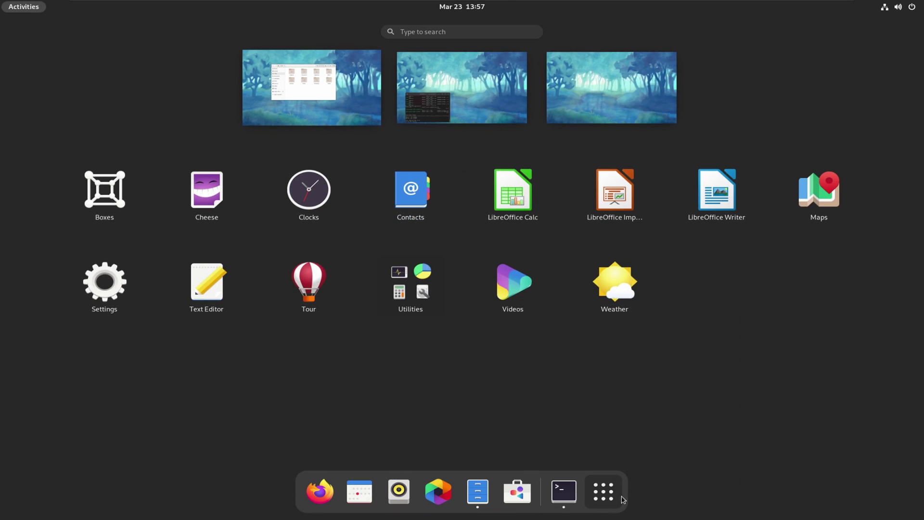
click(621, 498)
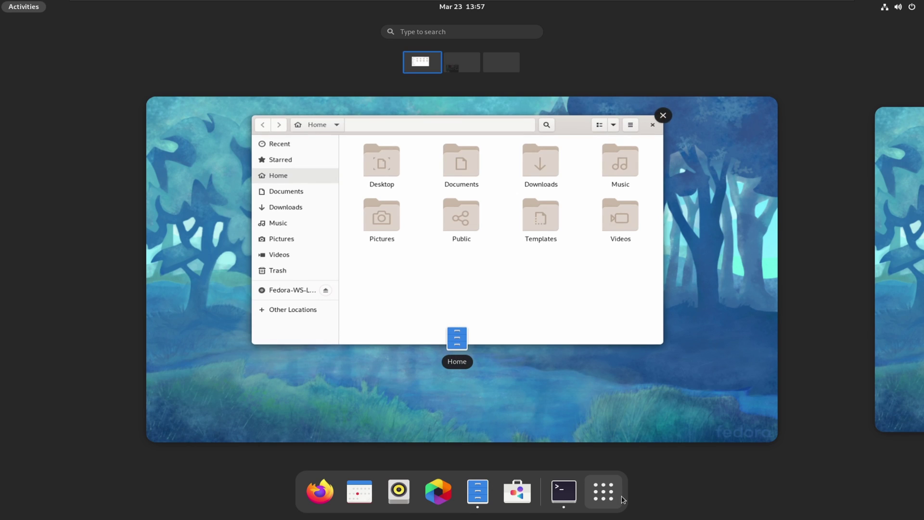
click(622, 498)
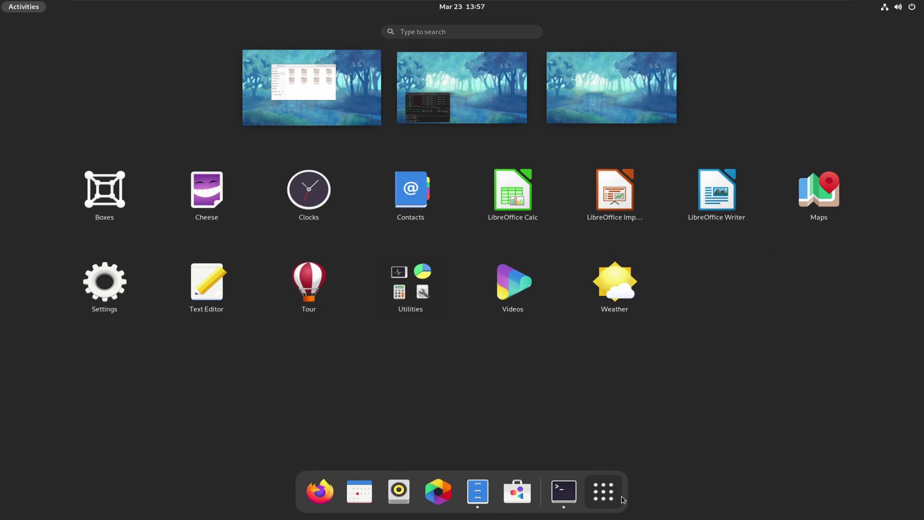
click(622, 500)
click(622, 499)
click(623, 499)
click(623, 499)
click(602, 494)
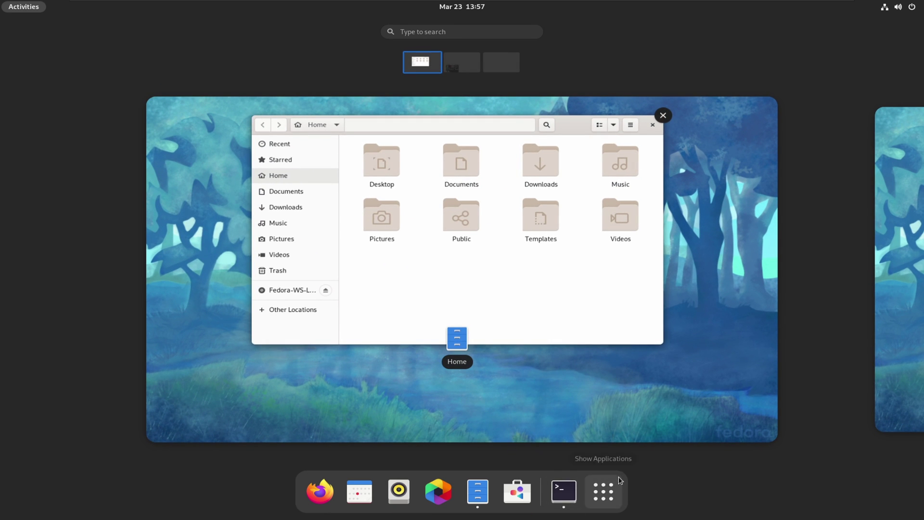
click(645, 433)
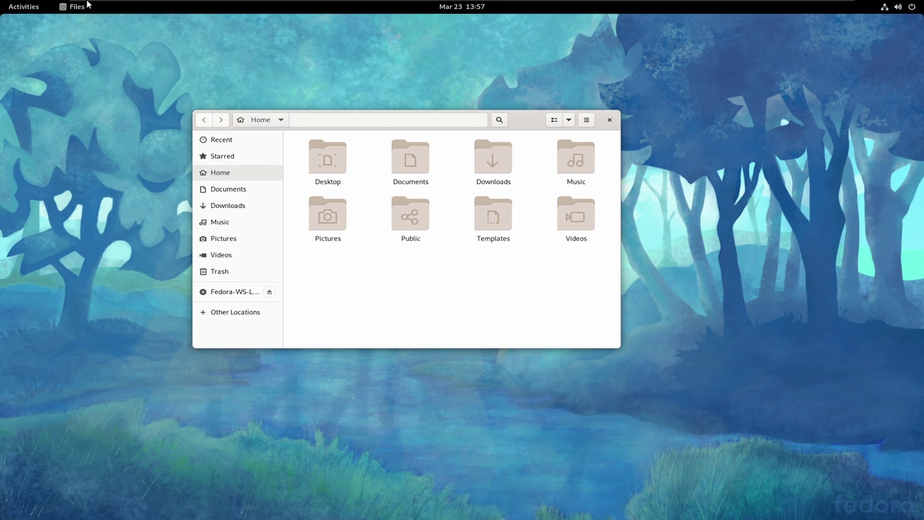
Open and leave the Activities overview twice, once from the corner and once with Super
click(25, 8)
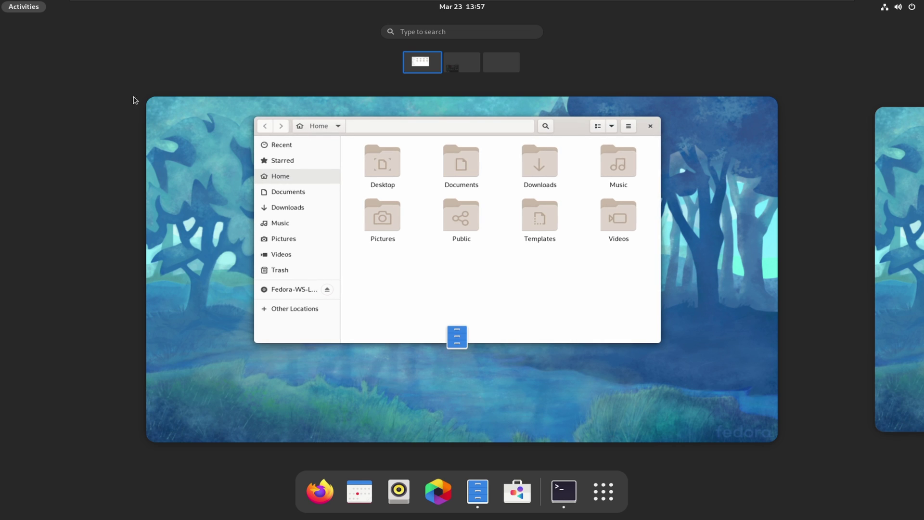
click(195, 167)
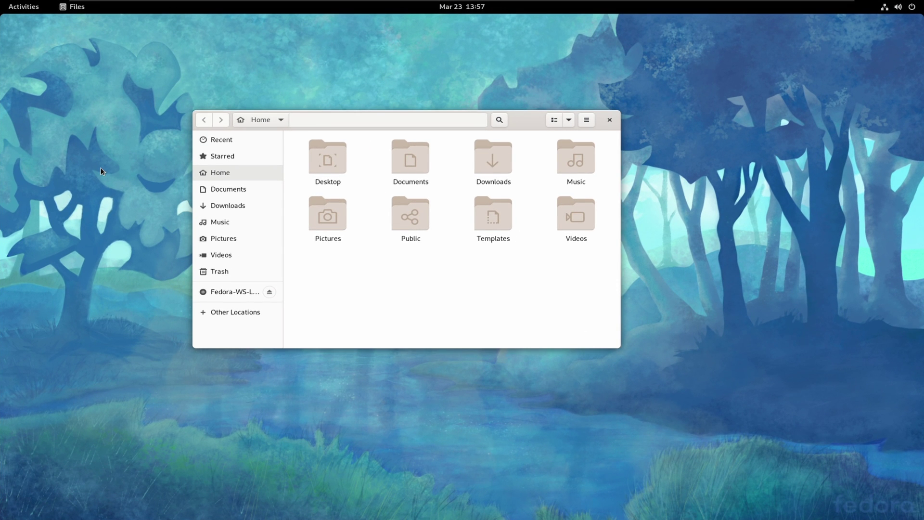
key(super)
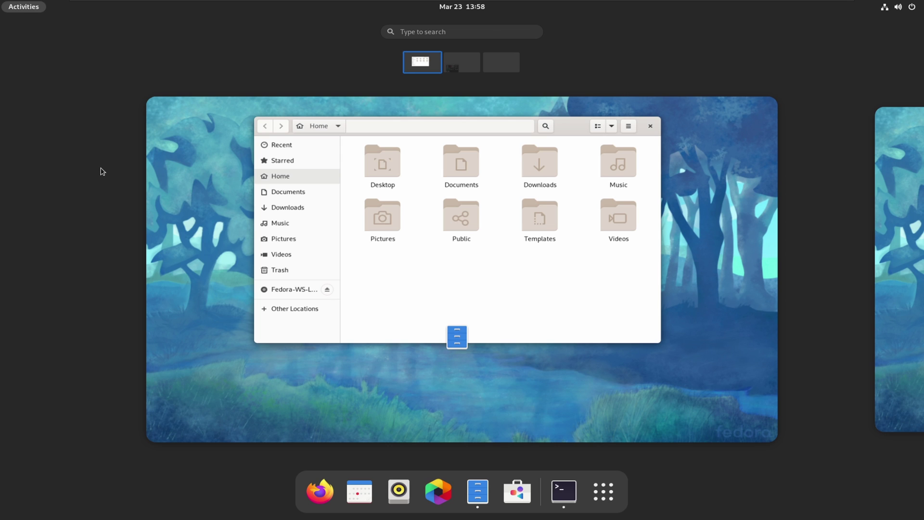
click(102, 171)
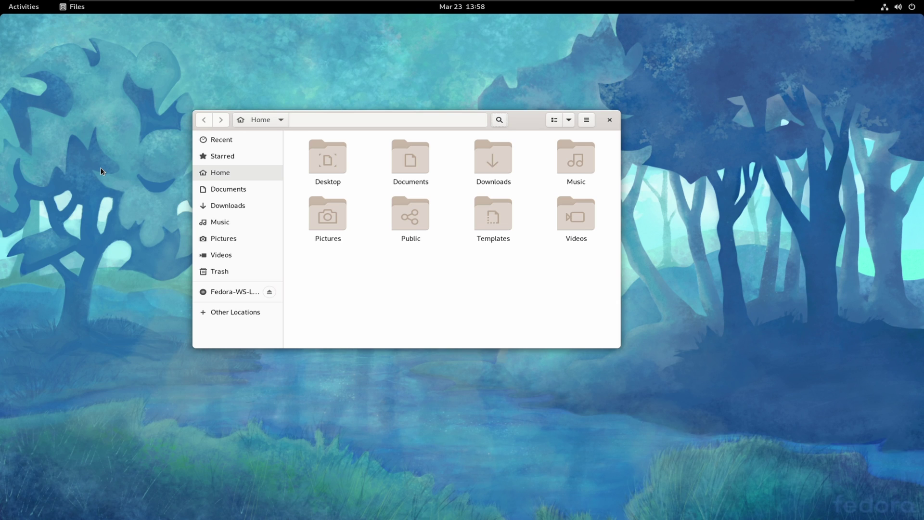
Cycle through workspaces back to the Files workspace and open the Files main menu
key(ctrl+alt+Left)
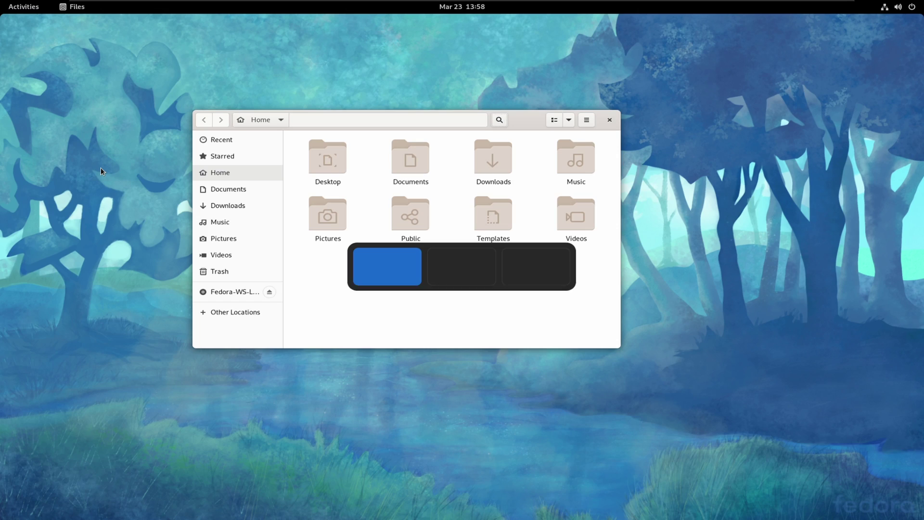
key(ctrl+alt+Right)
key(ctrl+alt+Left)
key(ctrl+alt+Right)
key(ctrl+alt+Right)
key(ctrl+alt+Left)
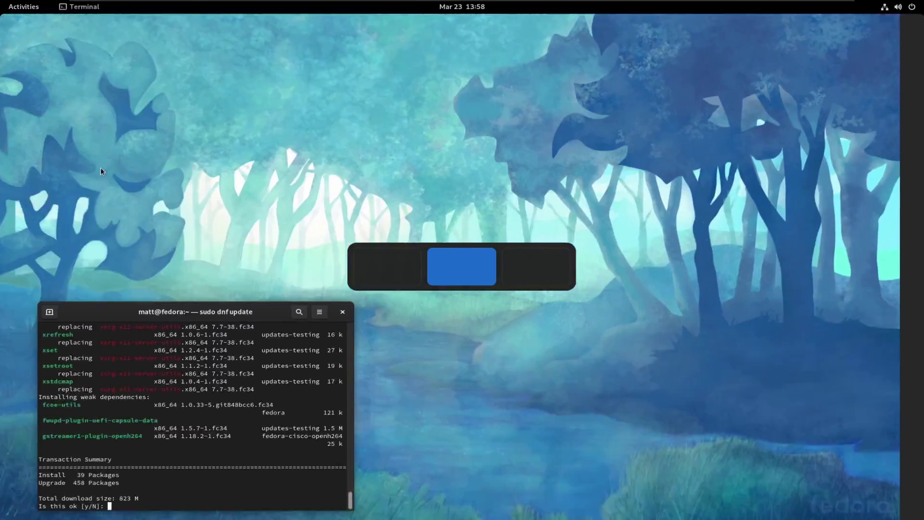
key(ctrl+alt+Left)
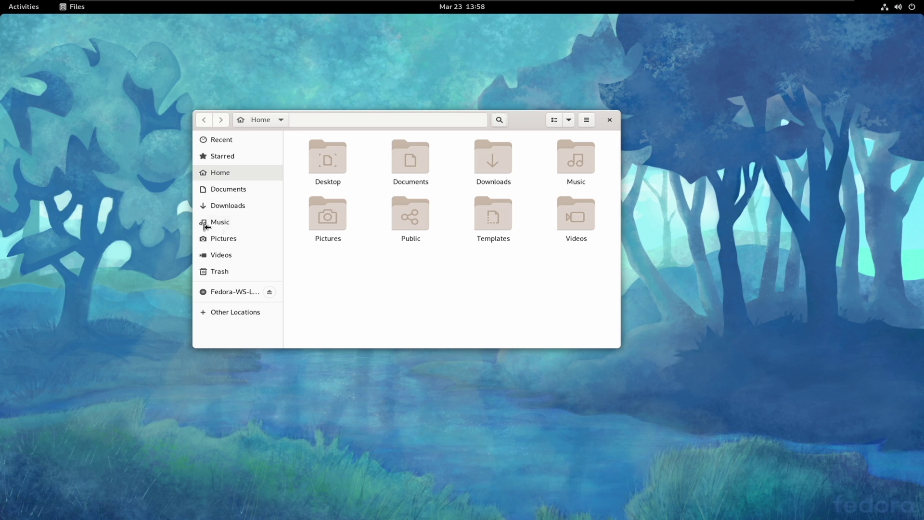
drag(535, 113, 539, 113)
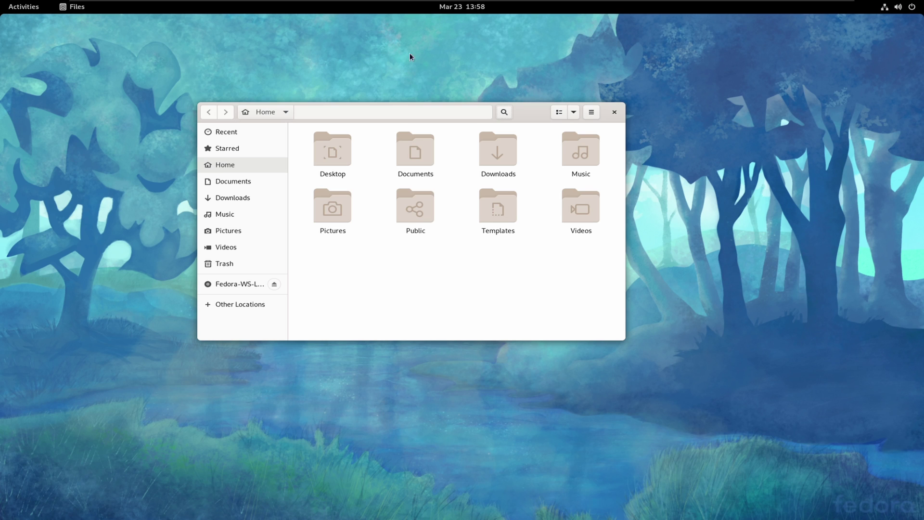
click(592, 113)
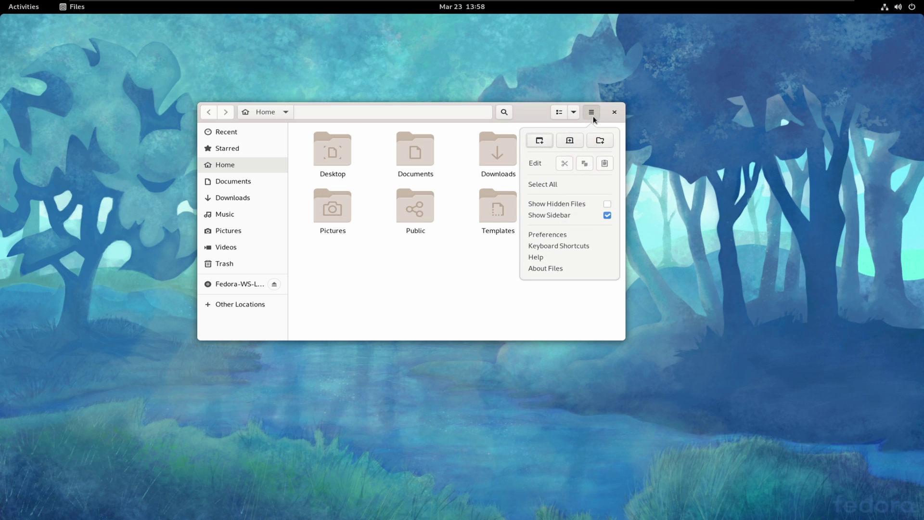
Open Files Preferences and turn on Sort Folders Before Files and Expandable Folders in List View
click(559, 234)
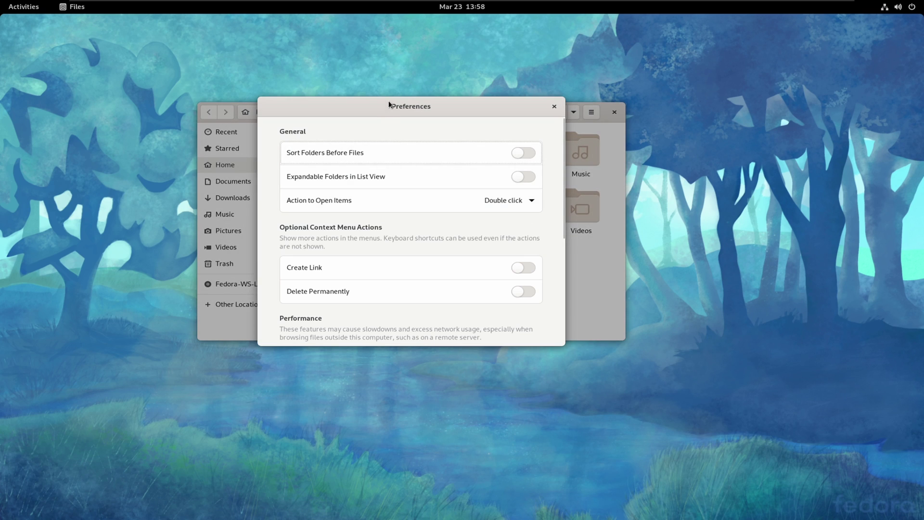
drag(387, 116, 391, 171)
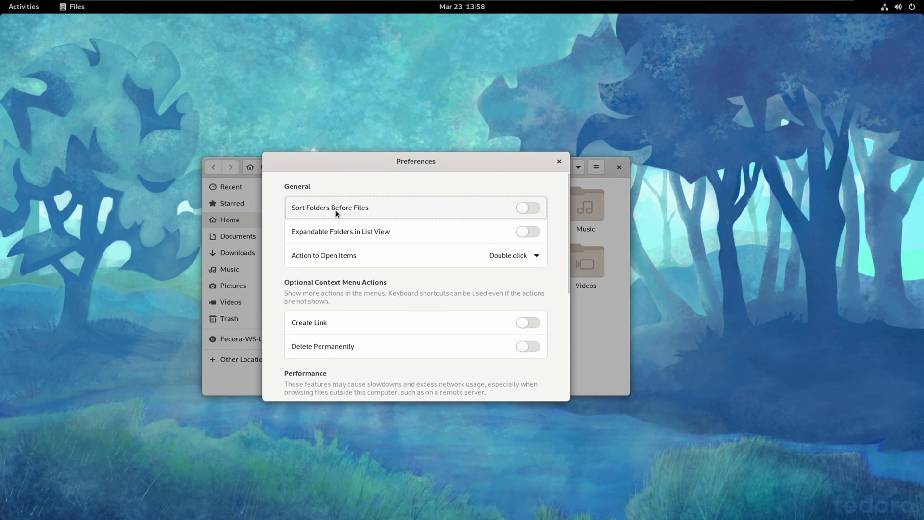
click(528, 208)
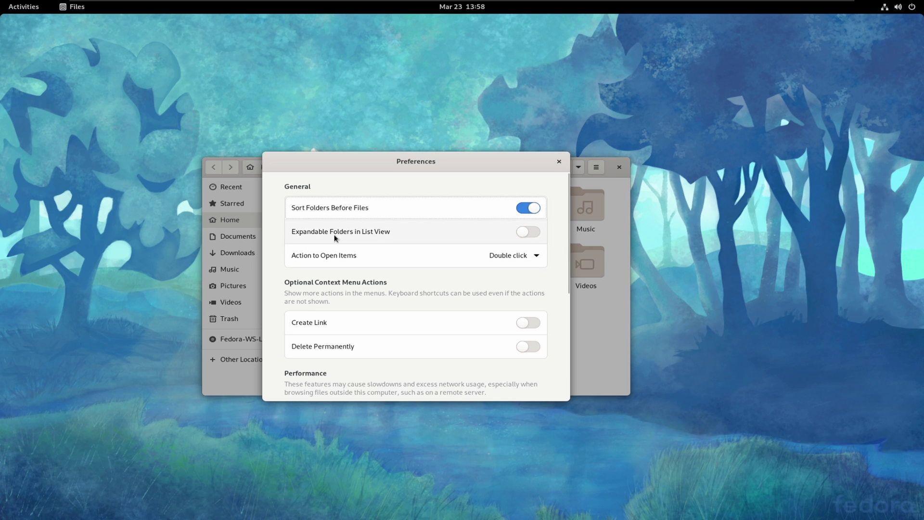
click(528, 233)
Enable the Delete Permanently context menu action and close Preferences
scroll(535, 292, down, 2)
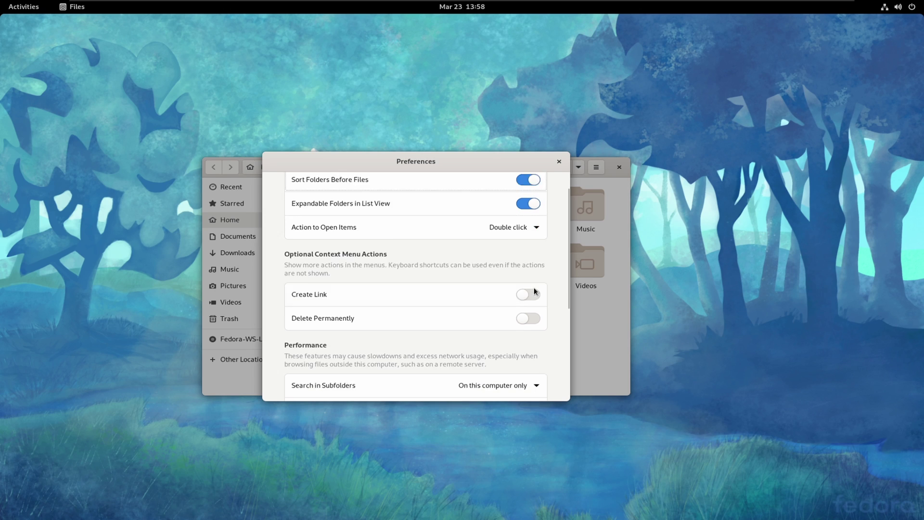
scroll(534, 291, down, 1)
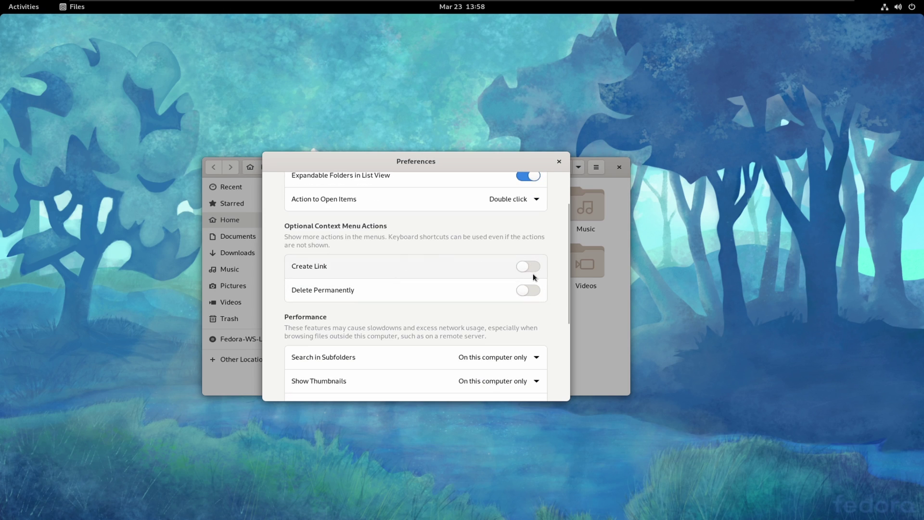
scroll(557, 302, down, 2)
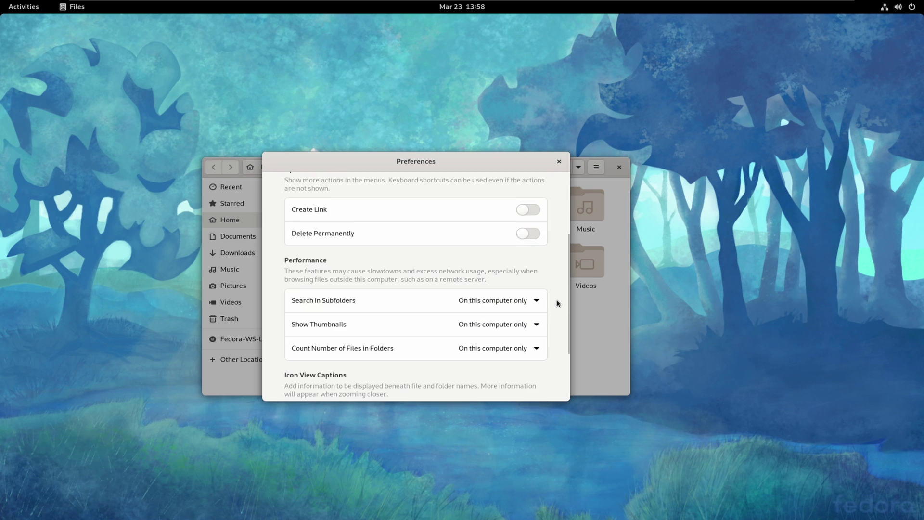
scroll(557, 303, up, 2)
click(529, 289)
scroll(549, 301, down, 2)
scroll(552, 301, down, 2)
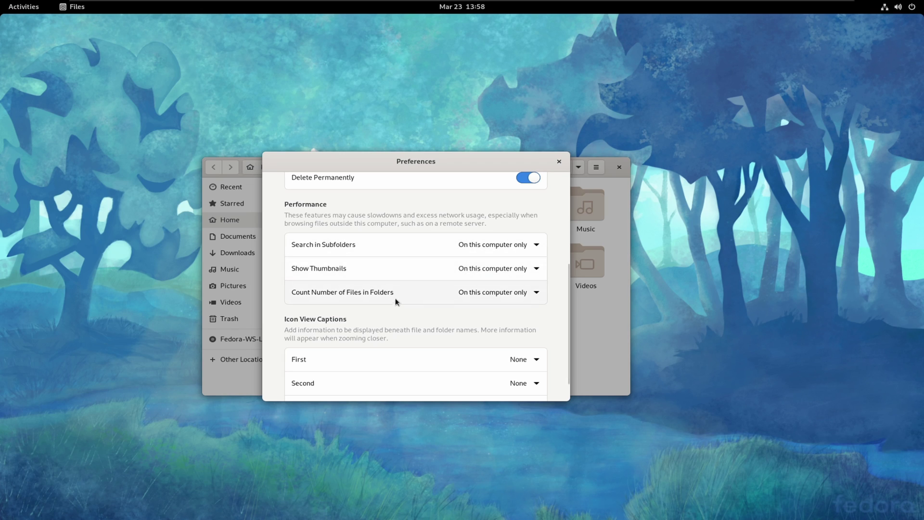
scroll(493, 302, down, 1)
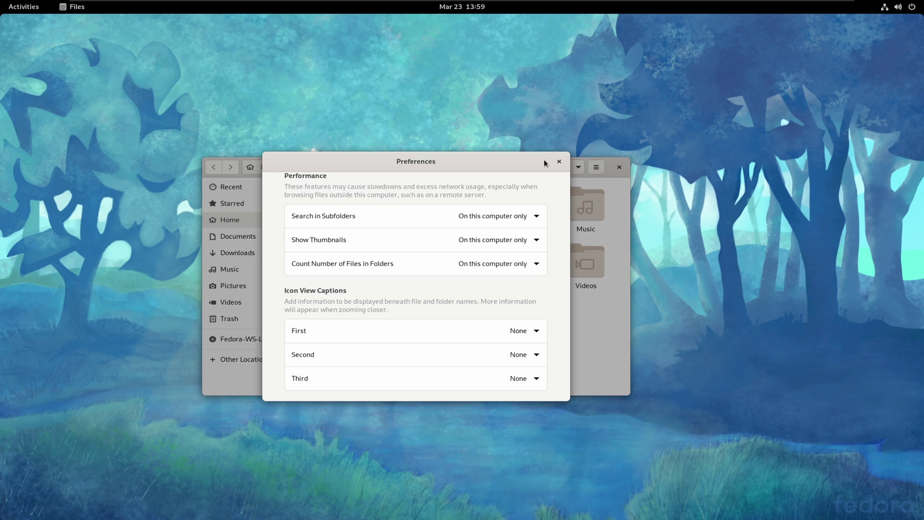
click(559, 162)
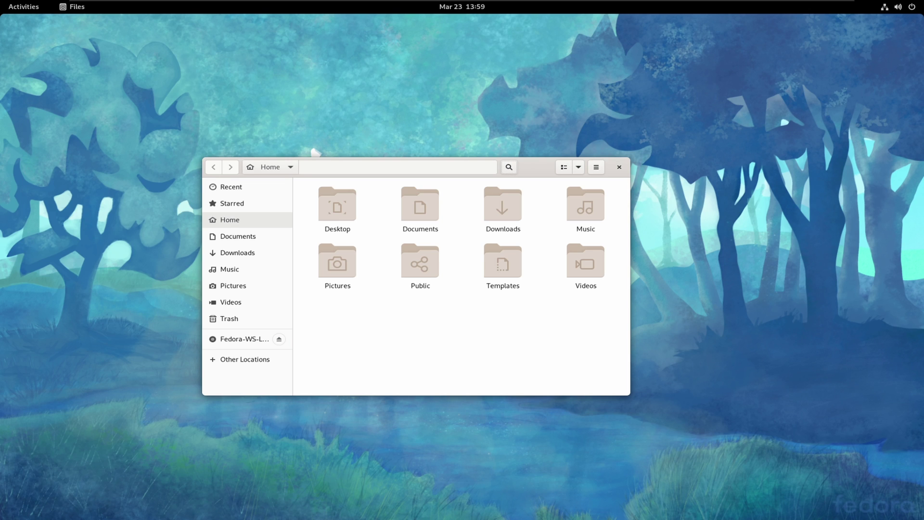
Launch Weather from the app grid and set its location to Halifax, Nova Scotia, Canada
click(24, 6)
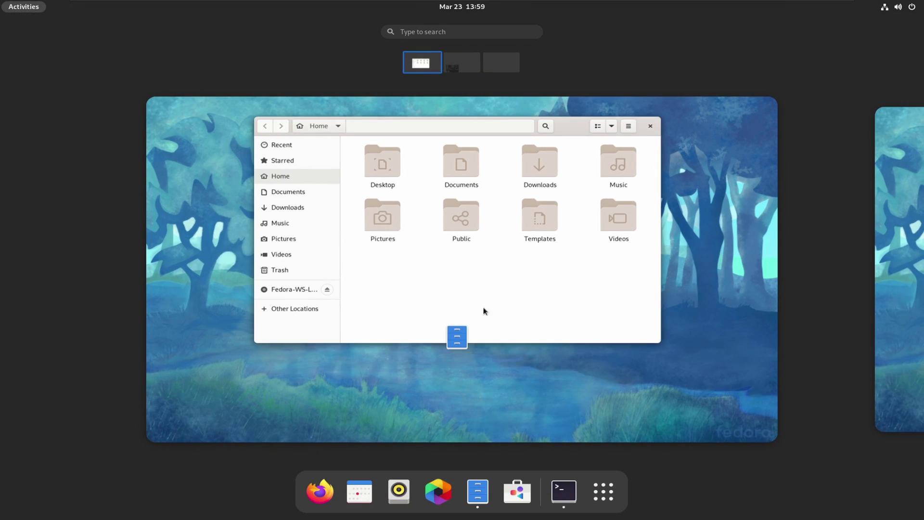
click(604, 491)
click(602, 289)
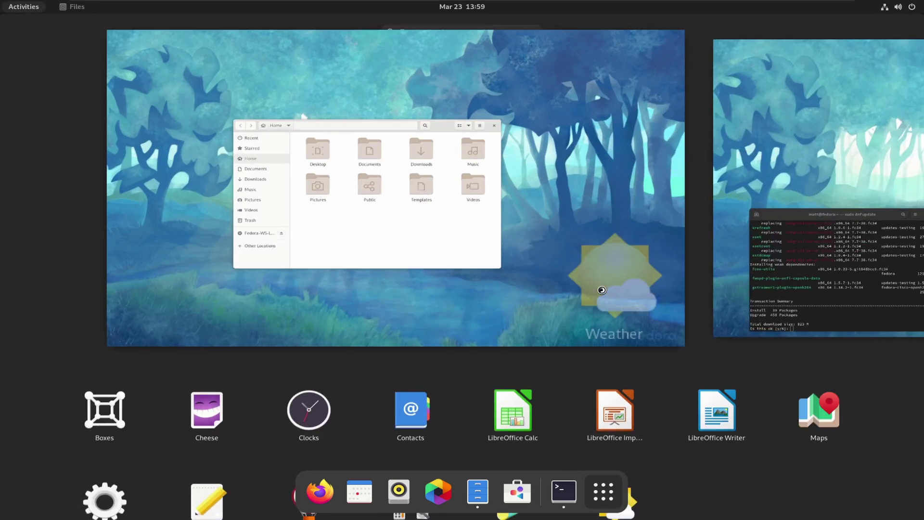
drag(234, 17, 385, 88)
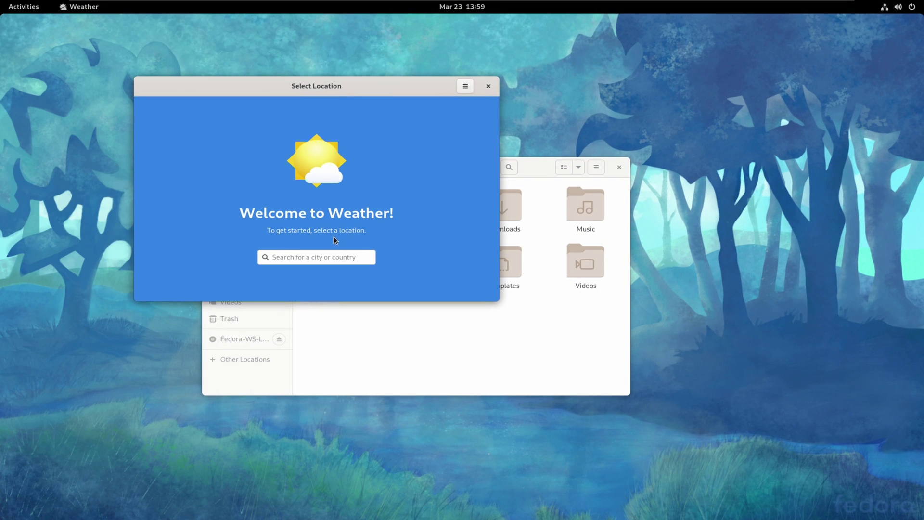
click(316, 252)
text(bei)
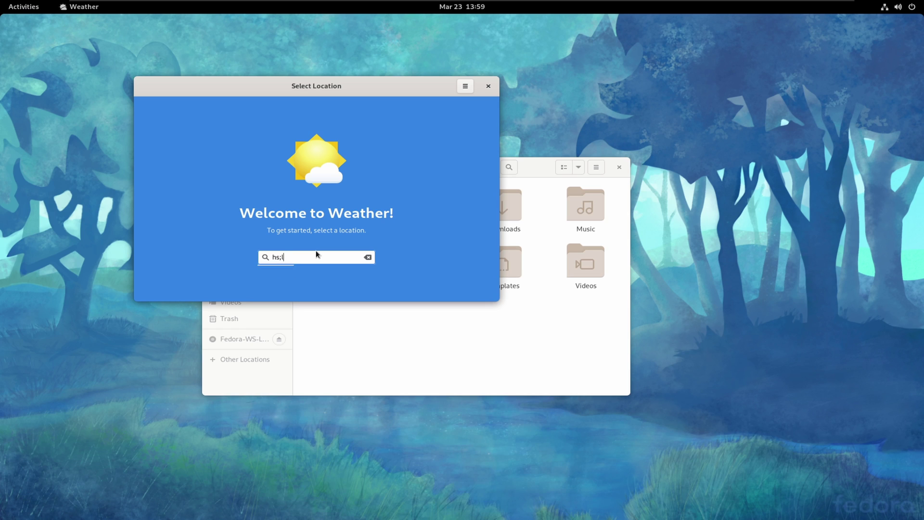
key(BackSpace)
key(BackSpace)
key(BackSpace)
text(halifax)
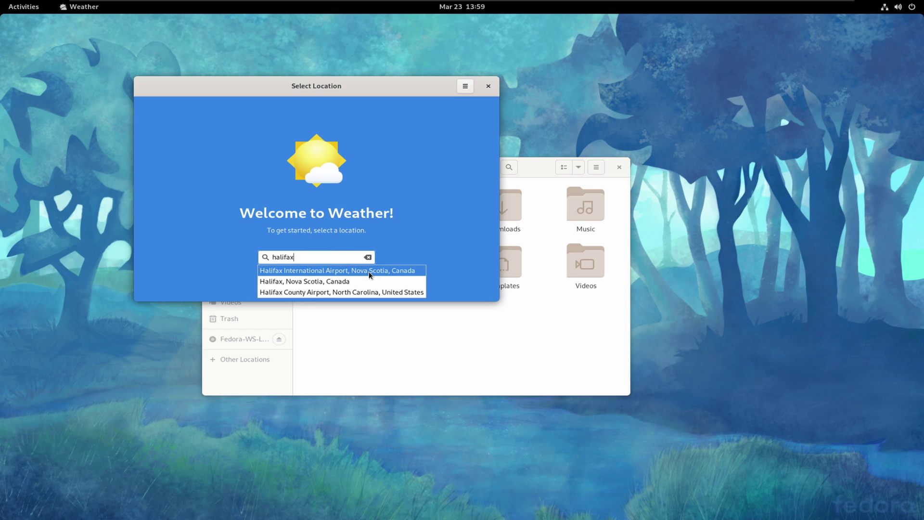
click(359, 283)
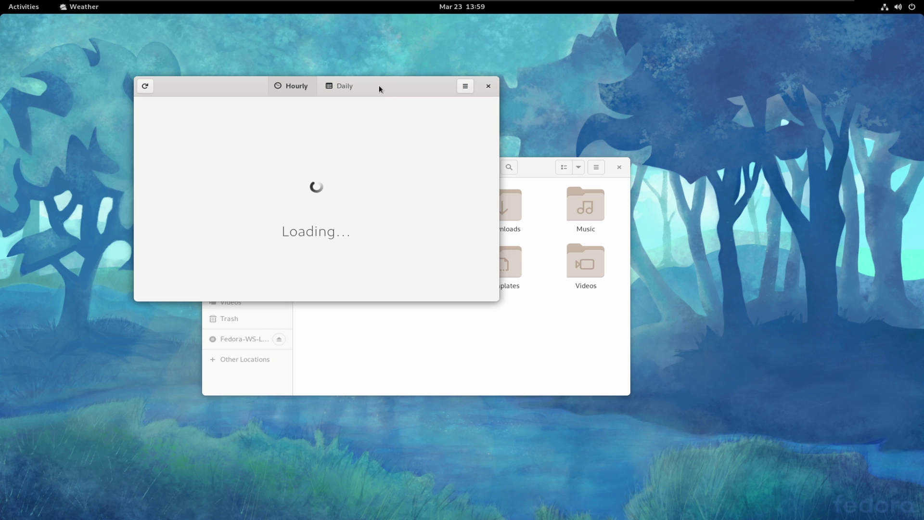
Arrange Weather at the upper left and Files on the right, side by side
double_click(380, 86)
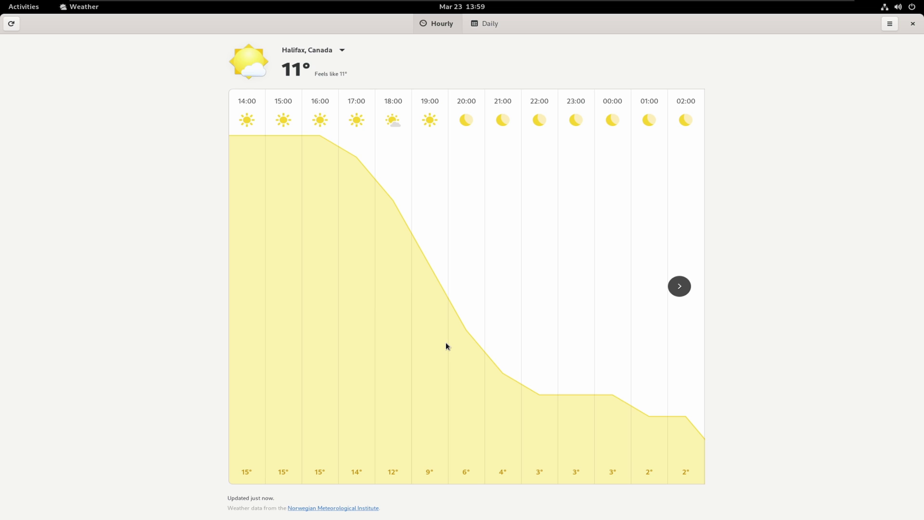
drag(672, 17, 338, 66)
drag(533, 169, 780, 120)
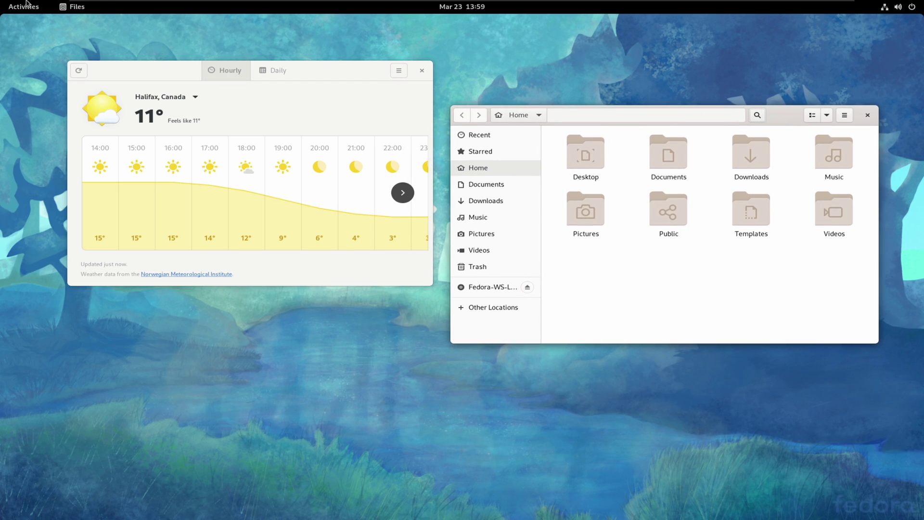
Dismiss GNOME Software's Welcome screen and the third-party repositories notice
click(8, 10)
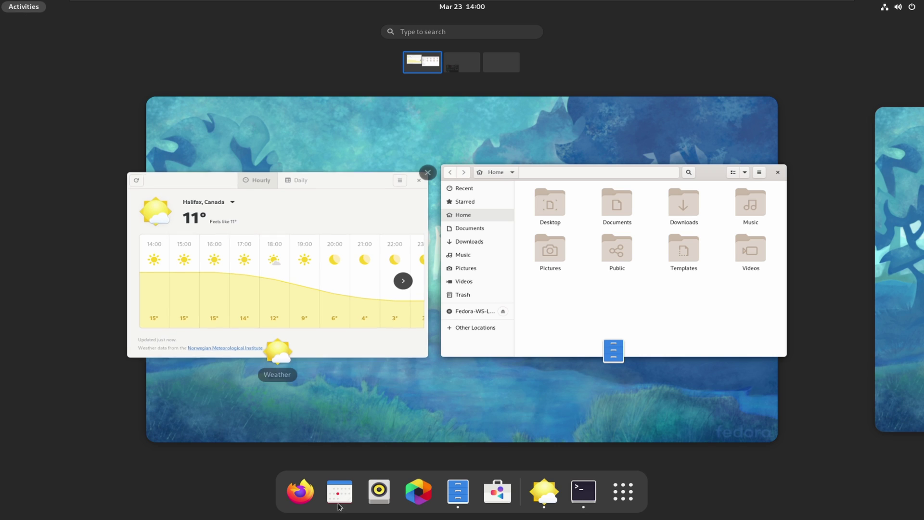
key(Escape)
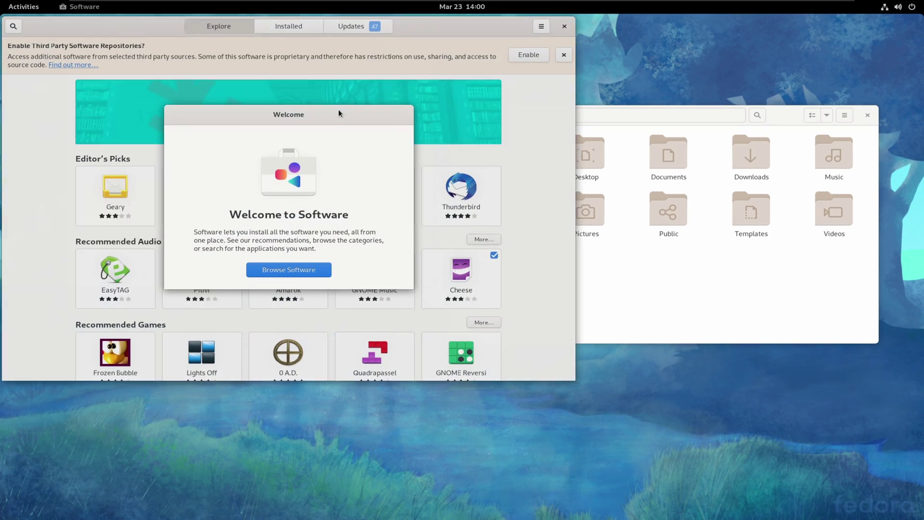
click(294, 268)
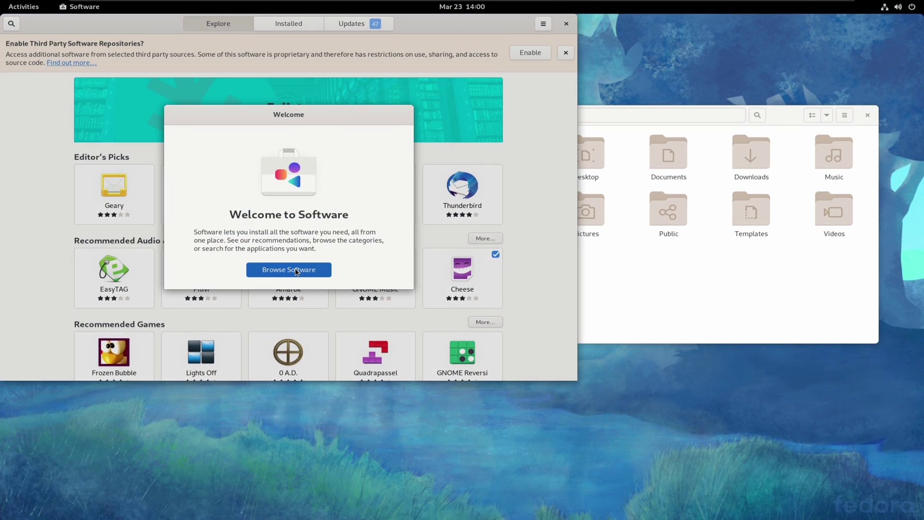
click(523, 50)
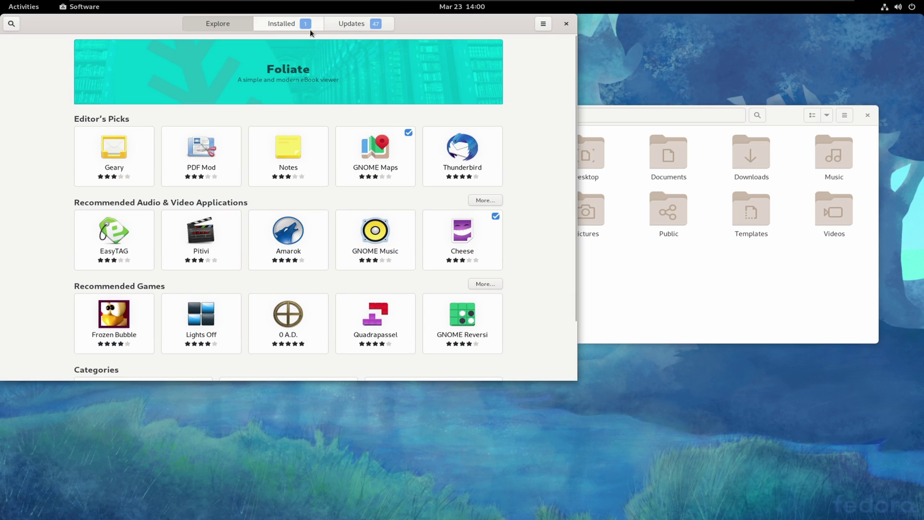
Search 'tweak' in GNOME Software and install GNOME Tweaks
click(11, 24)
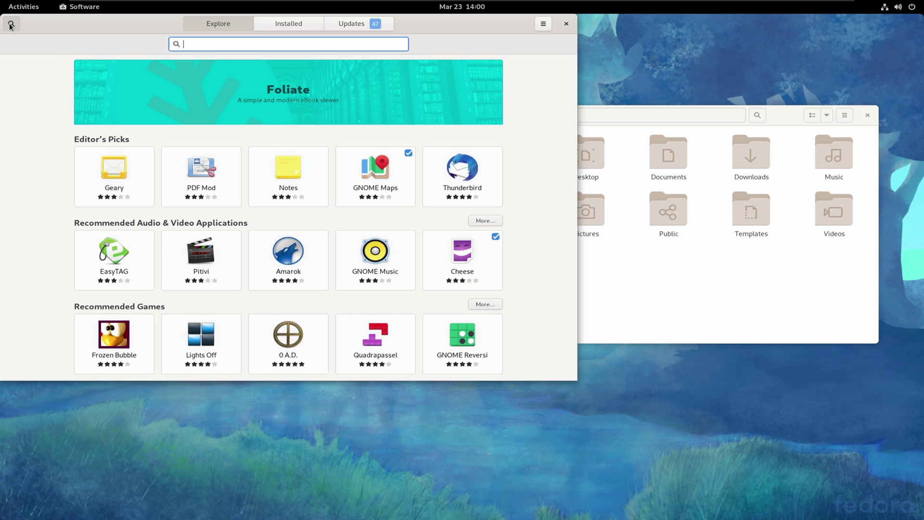
text(tweak)
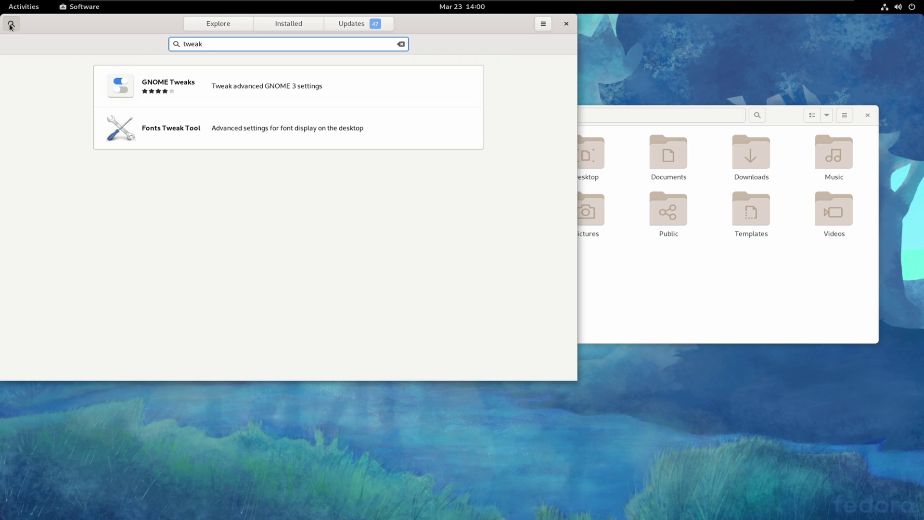
click(144, 85)
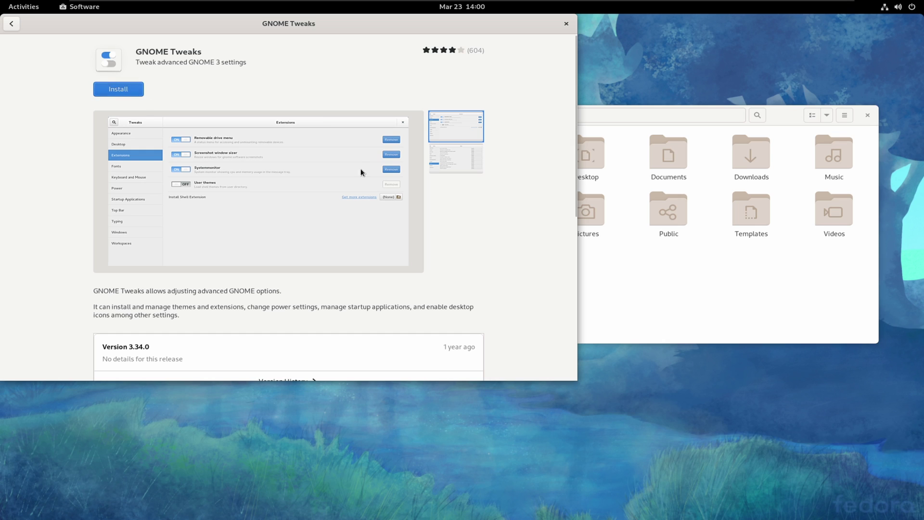
key(Return)
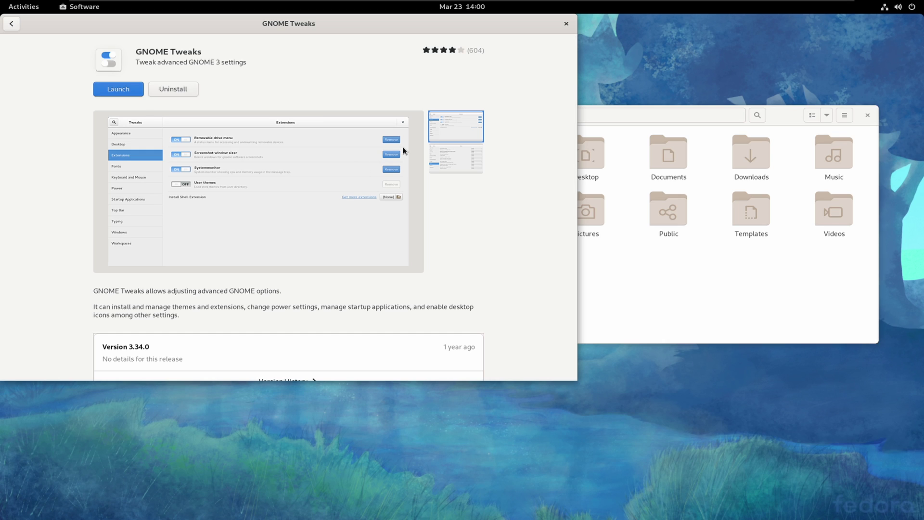
Launch GNOME Tweaks and set the Appearance applications theme to Adwaita-dark
click(138, 91)
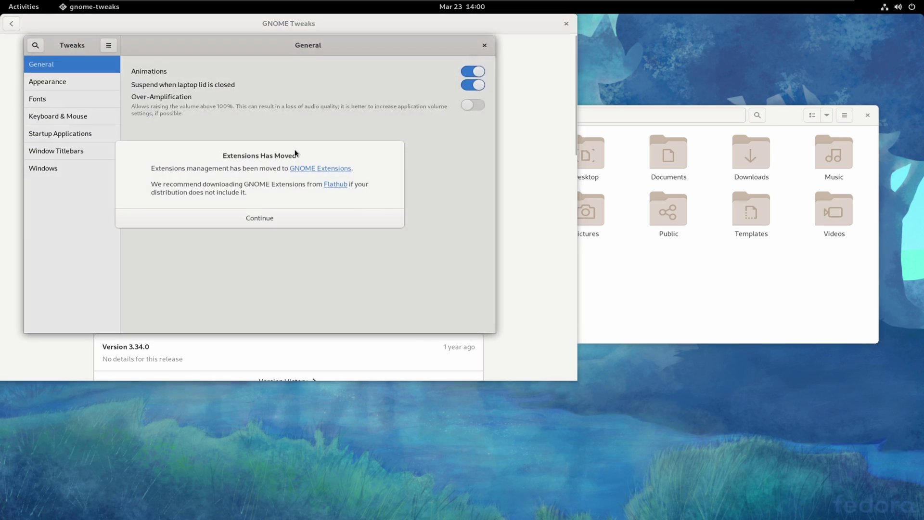
click(312, 215)
click(89, 81)
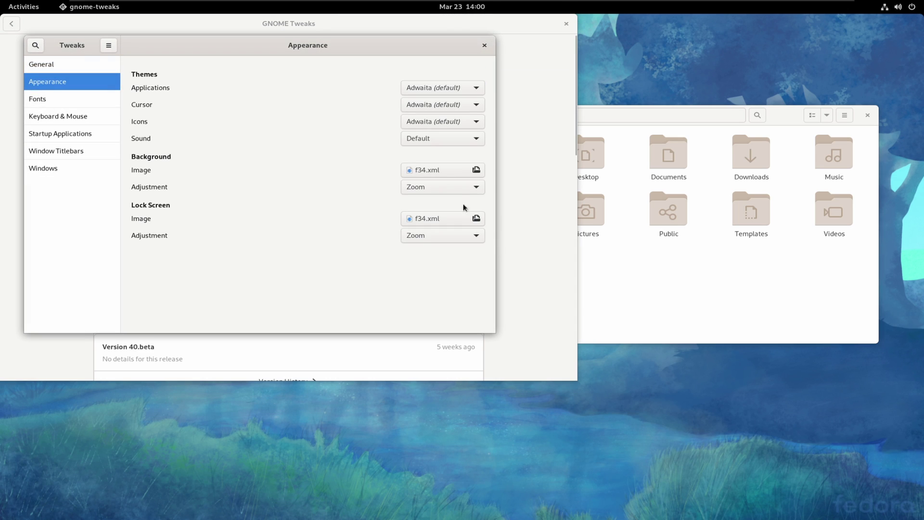
click(457, 88)
click(449, 102)
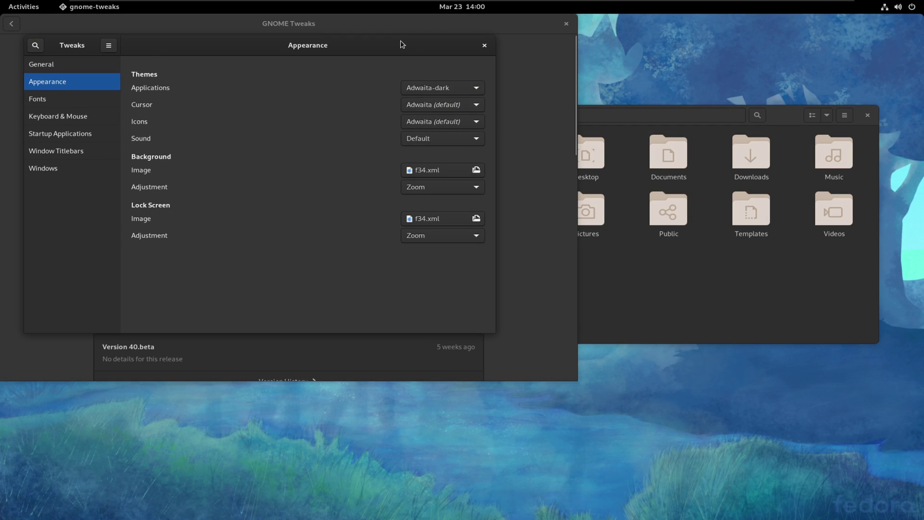
Close the Tweaks window, leaving the Software window moved slightly right
drag(393, 40, 539, 106)
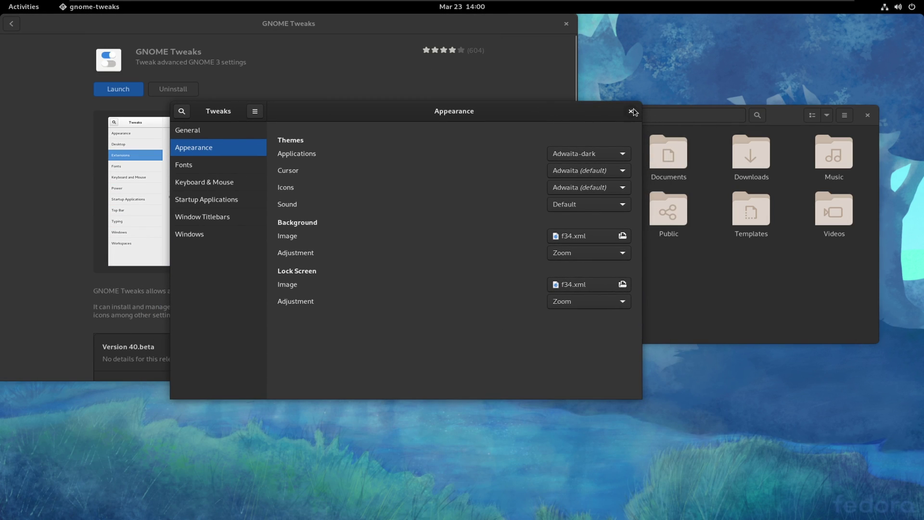
click(631, 111)
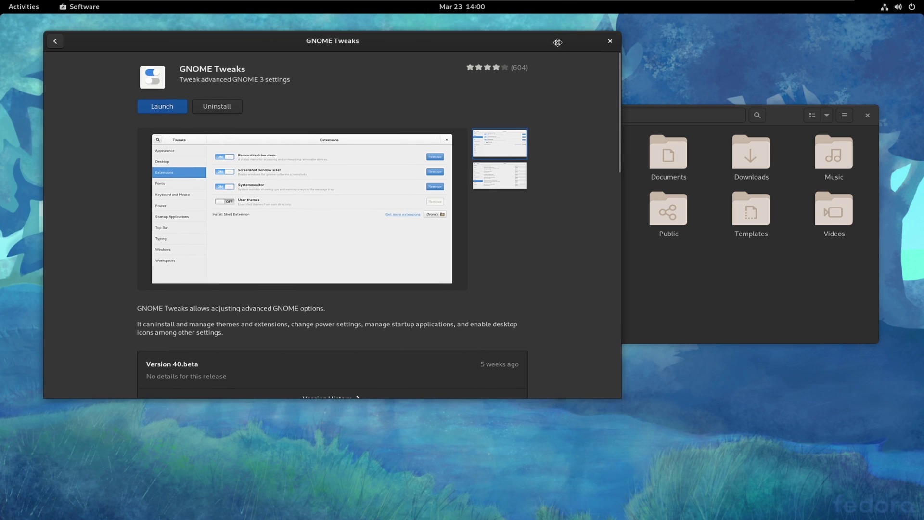
drag(564, 32, 612, 45)
Close the GNOME Software window with its × button
click(612, 42)
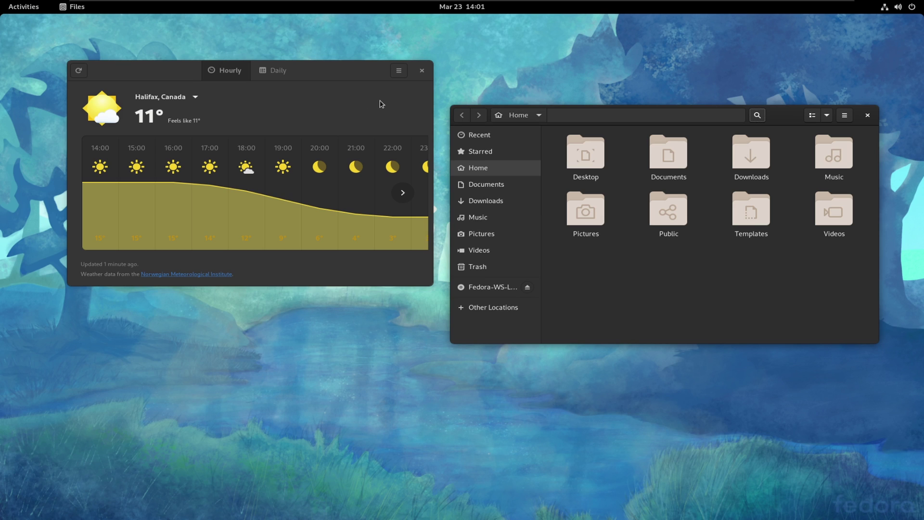
Toggle the Activities overview and app grid several times, ending with the overview open
click(27, 6)
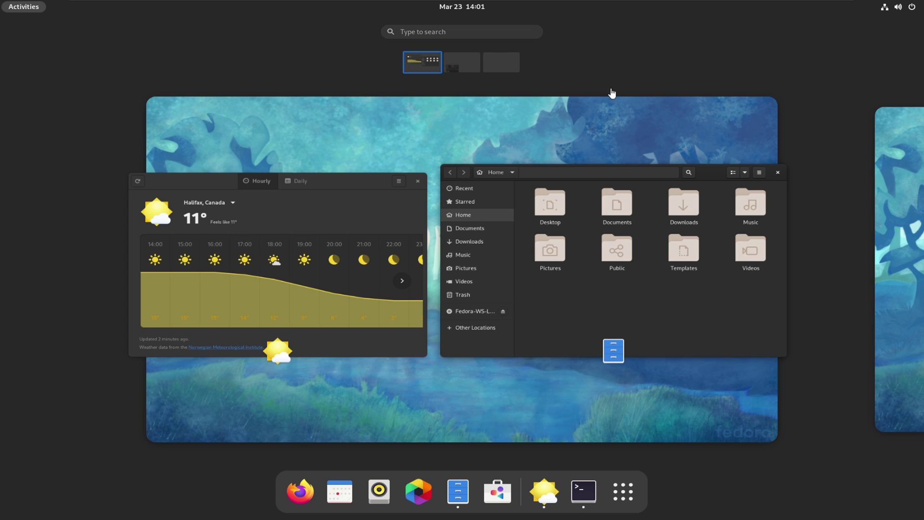
click(624, 487)
click(599, 435)
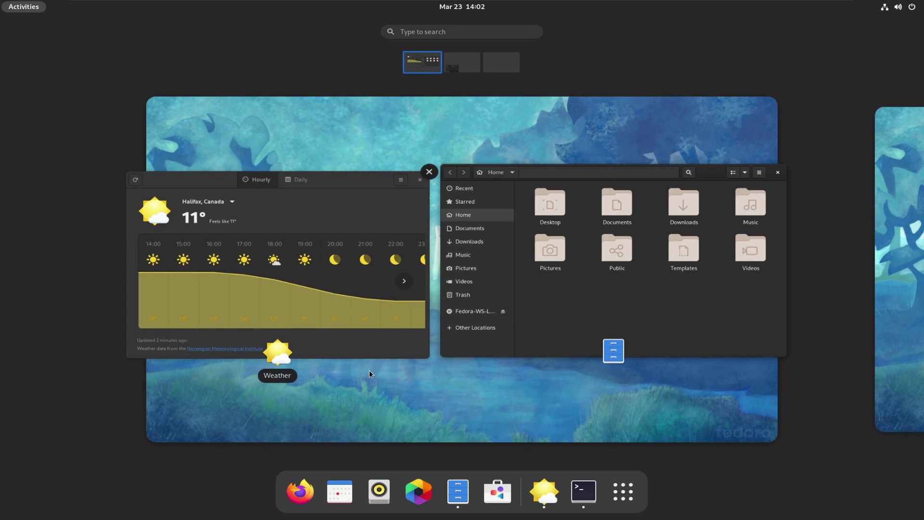
click(369, 371)
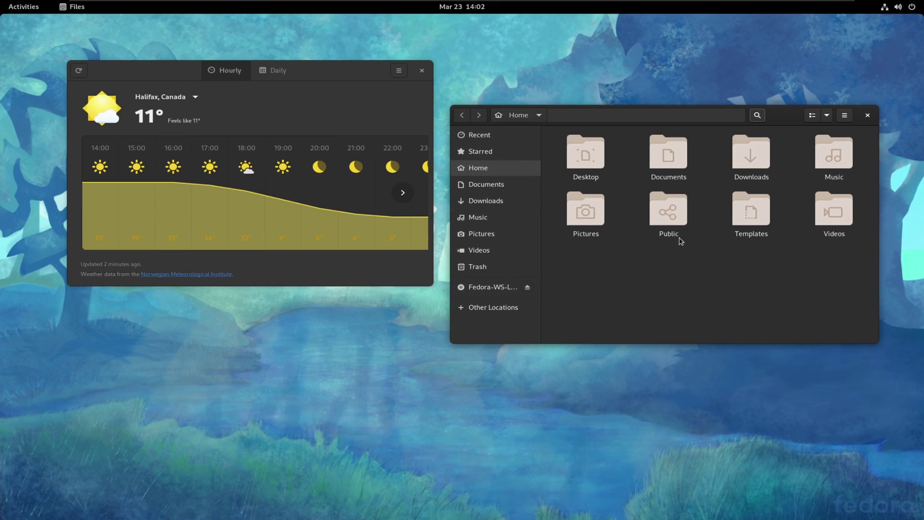
click(24, 8)
click(24, 8)
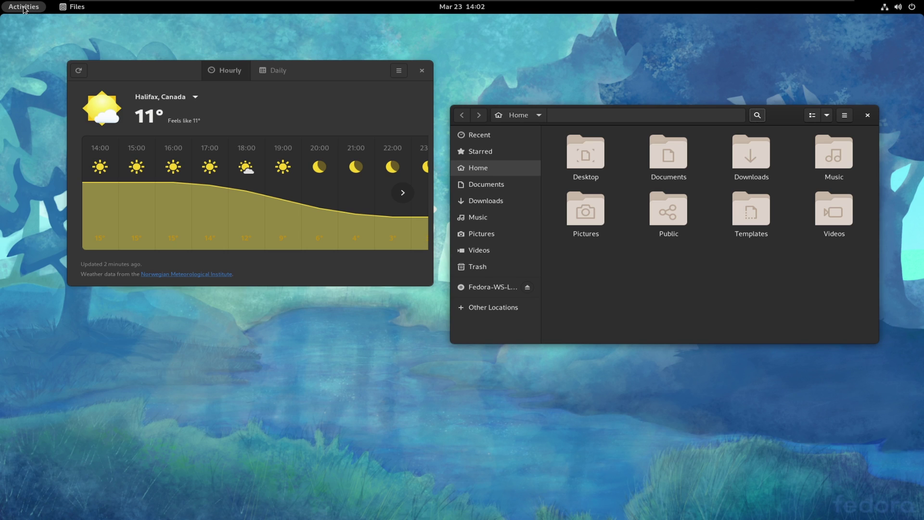
click(23, 8)
click(24, 7)
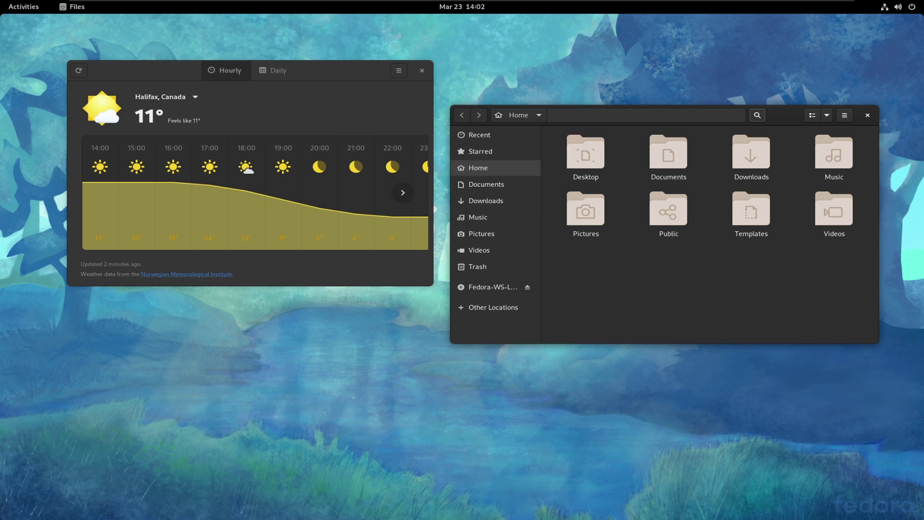
click(21, 7)
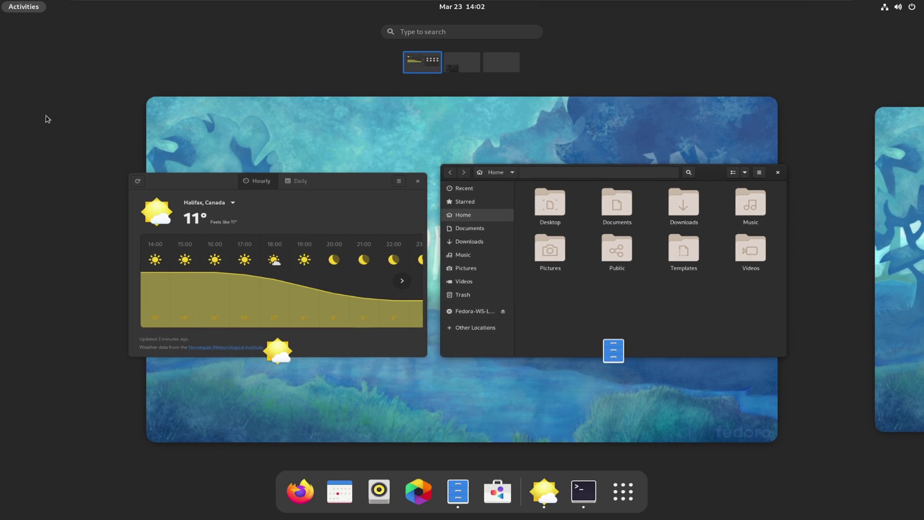
Bring the Firefox window into view and search Google for 'dash to dock'
click(626, 337)
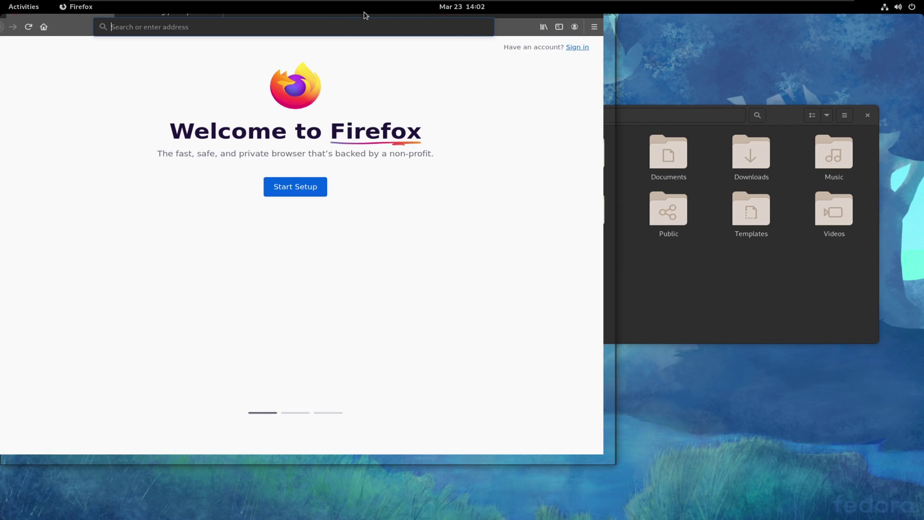
drag(504, 14, 614, 25)
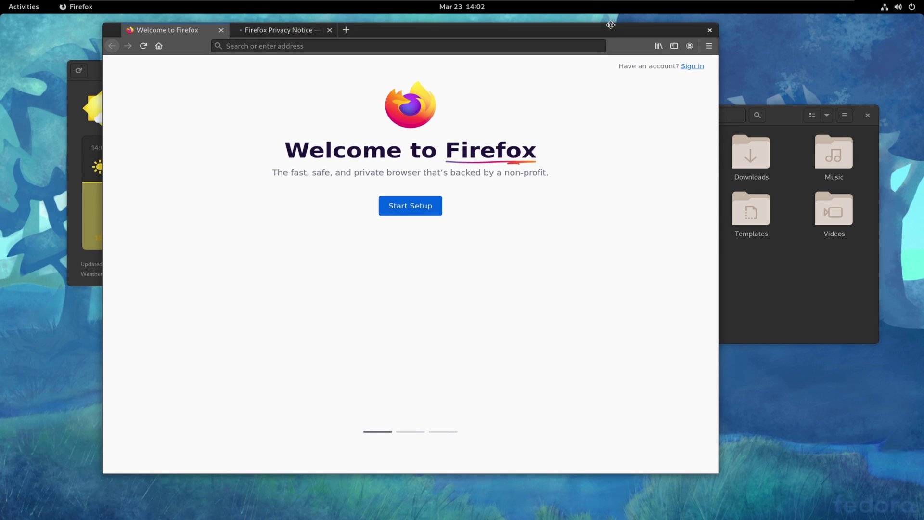
click(434, 45)
text(dash)
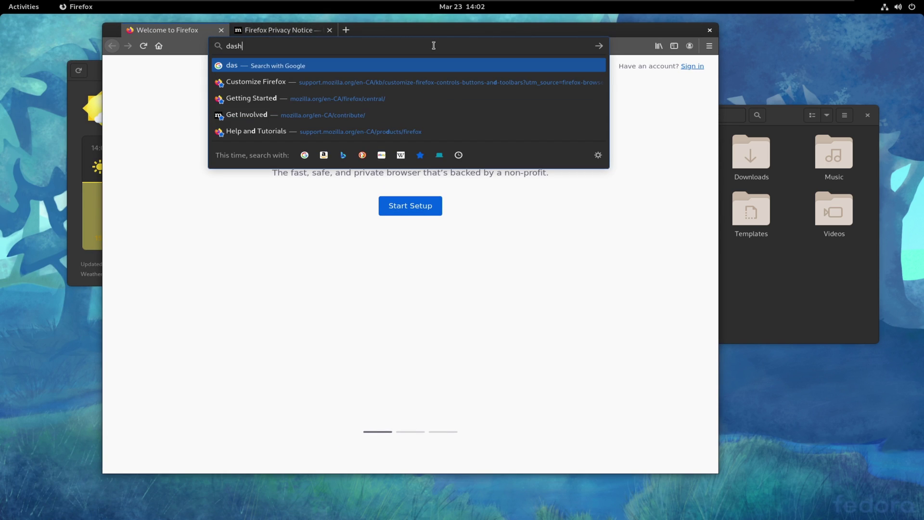
text( to dock)
key(Return)
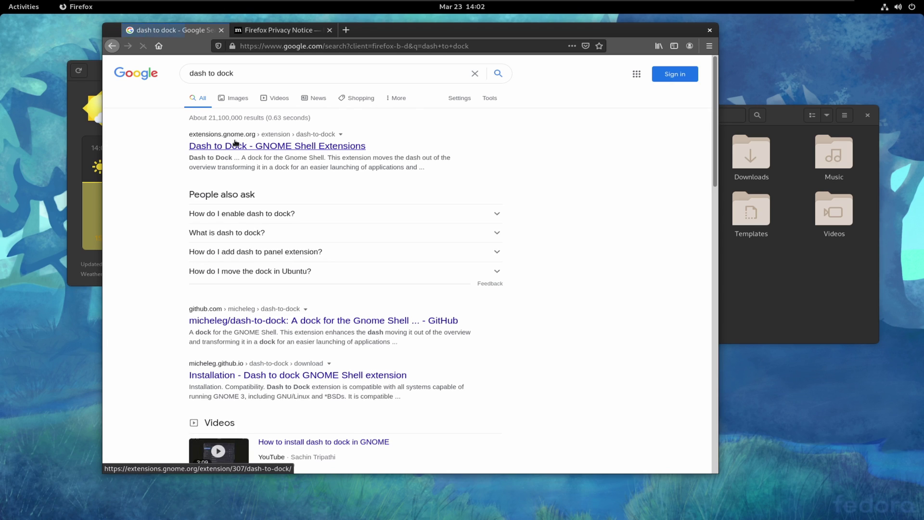
Check the shell versions offered on the Dash to Dock extension page, then return to the results
click(235, 145)
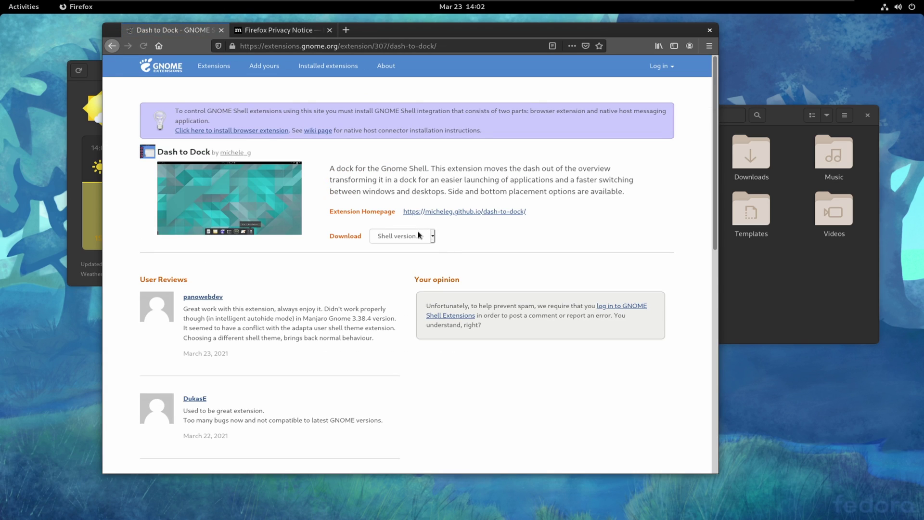
click(418, 234)
click(421, 235)
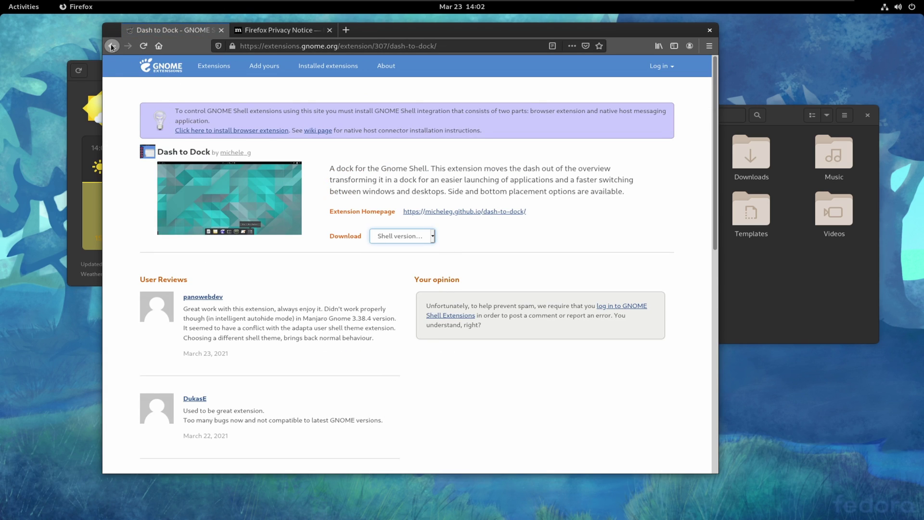
click(112, 46)
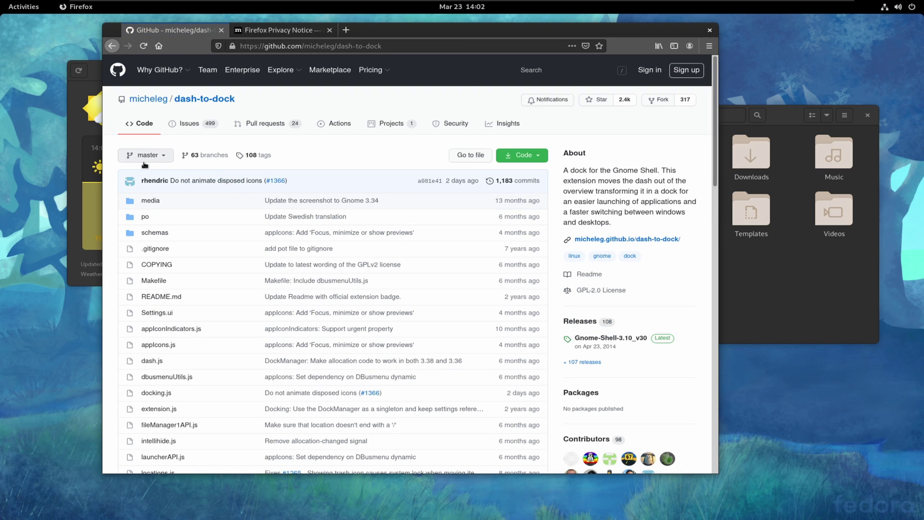
Browse the dash-to-dock branch list and filter it by '4'
click(145, 163)
scroll(222, 267, down, 3)
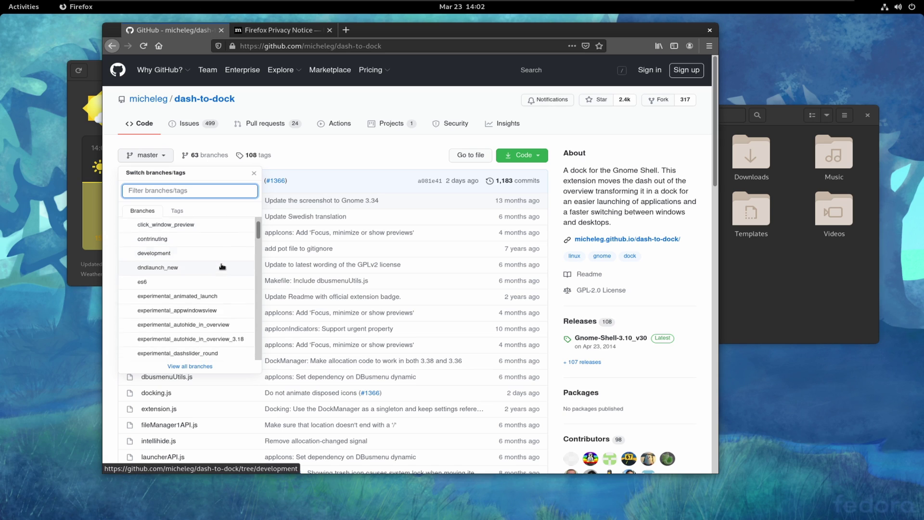
scroll(222, 267, down, 2)
scroll(229, 273, down, 3)
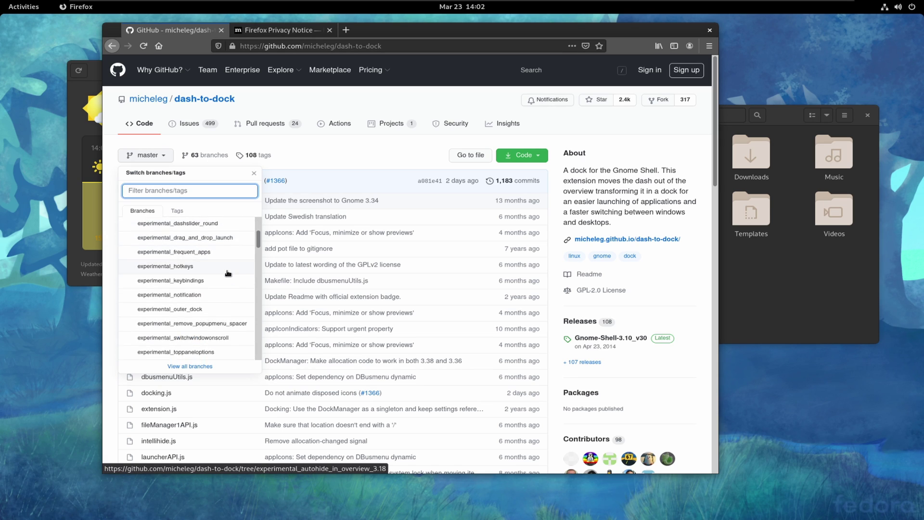
scroll(228, 273, down, 5)
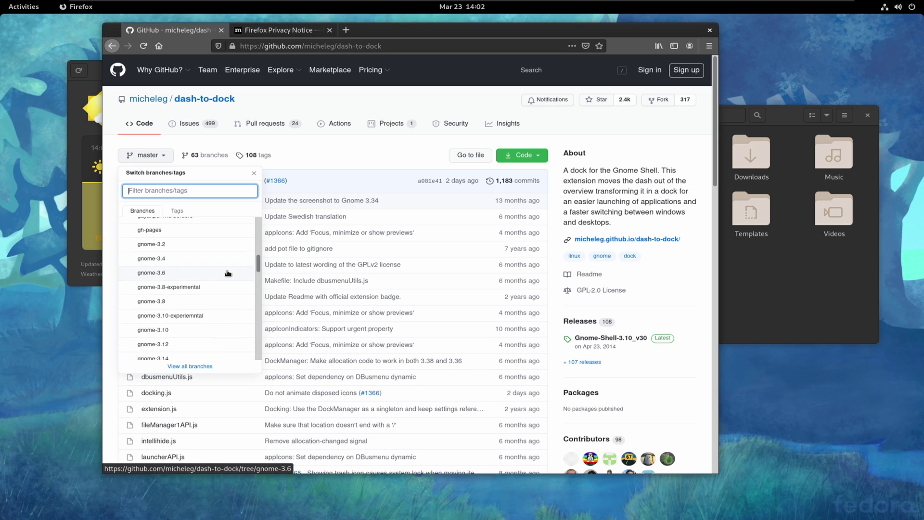
scroll(228, 273, down, 6)
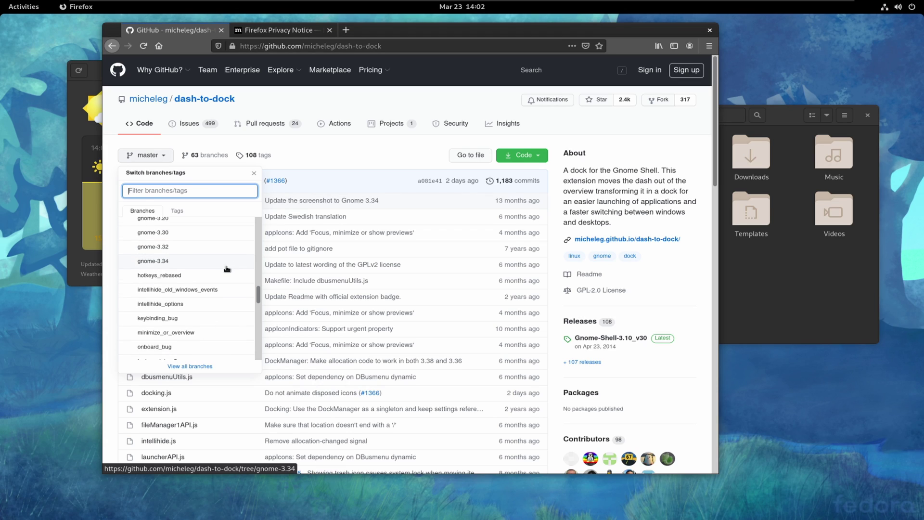
scroll(227, 269, down, 2)
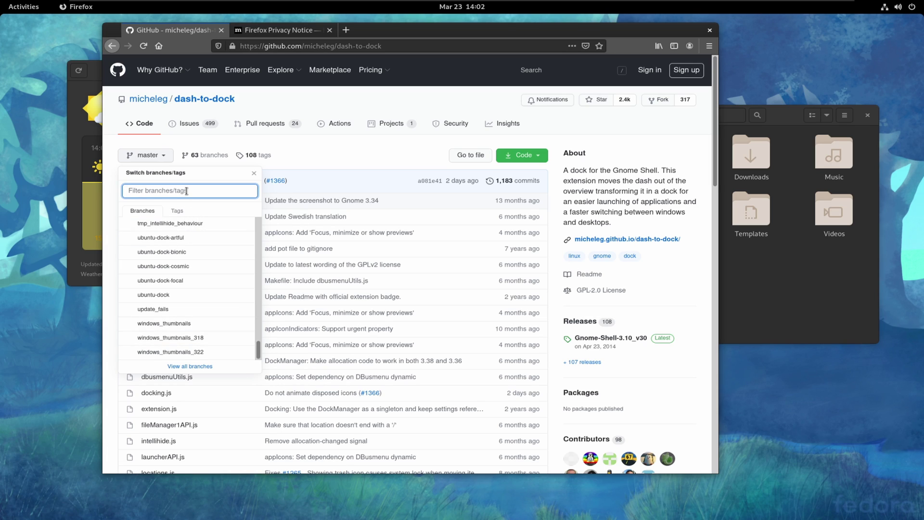
text(4)
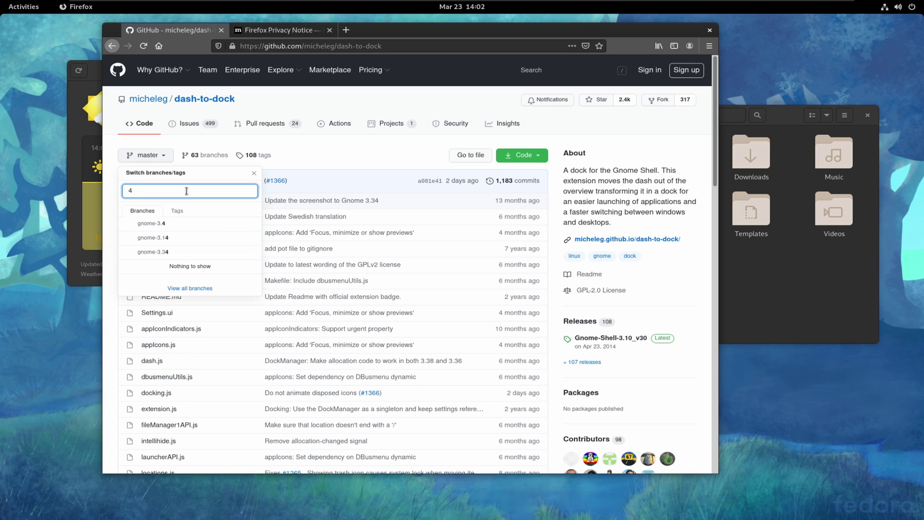
Browse the dash-to-dock pull requests list
click(274, 123)
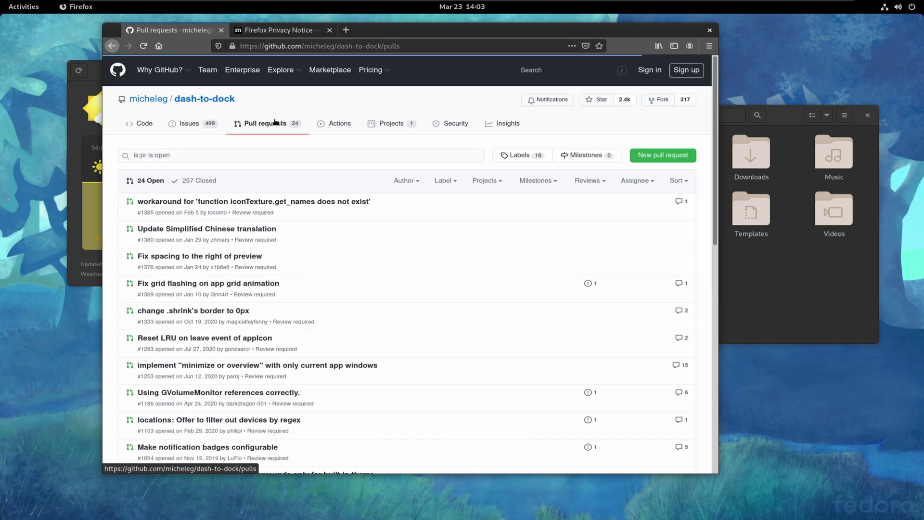
scroll(474, 212, down, 2)
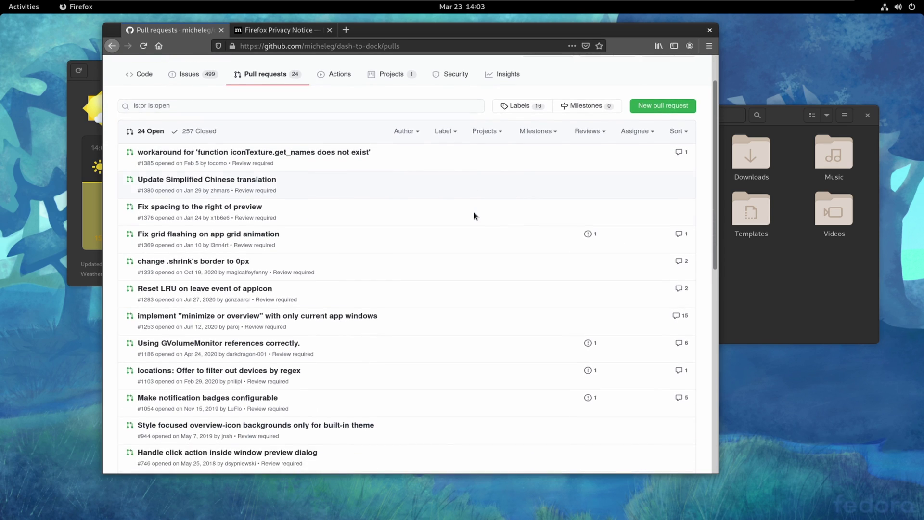
scroll(474, 215, down, 7)
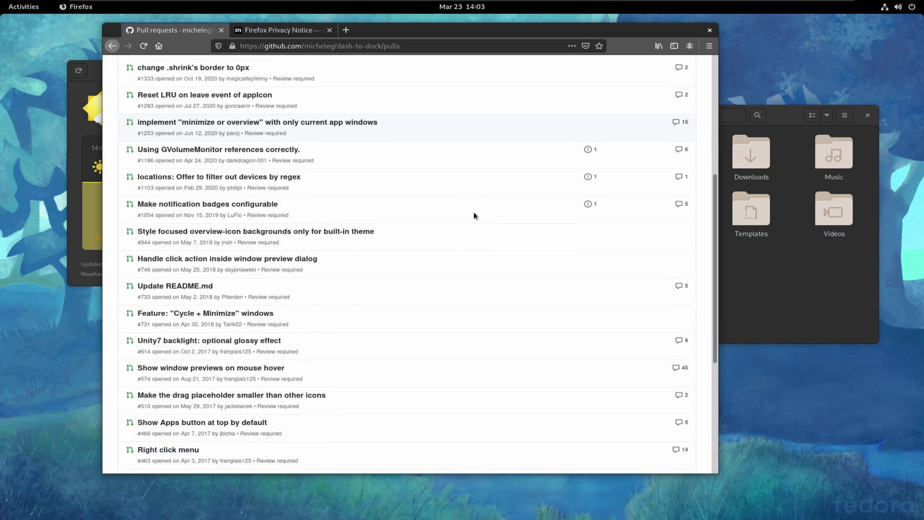
scroll(474, 215, up, 9)
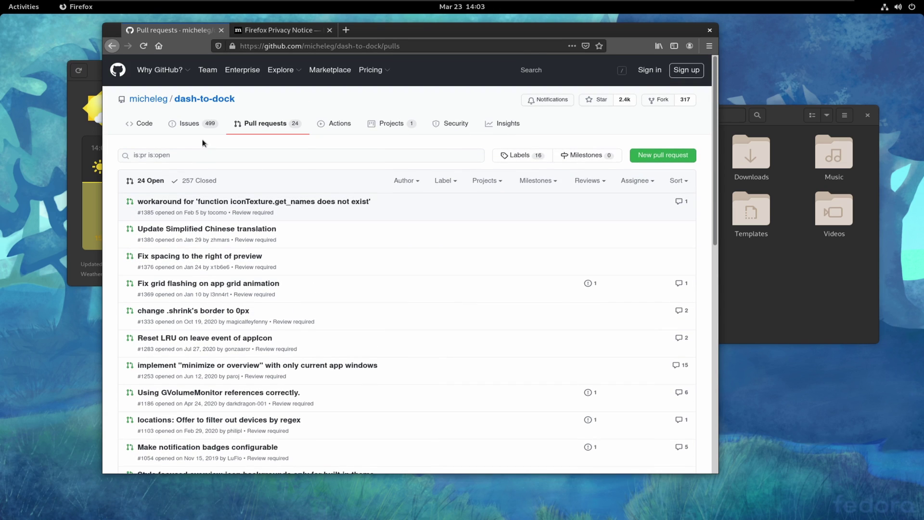
Browse the issues list and read issue #1389, 'Doesn't work with gnome 40'
click(191, 123)
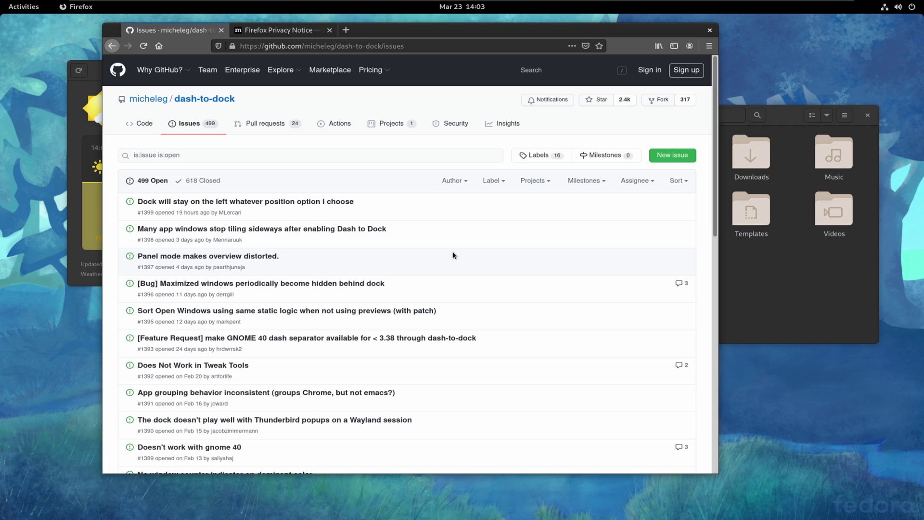
scroll(452, 251, down, 3)
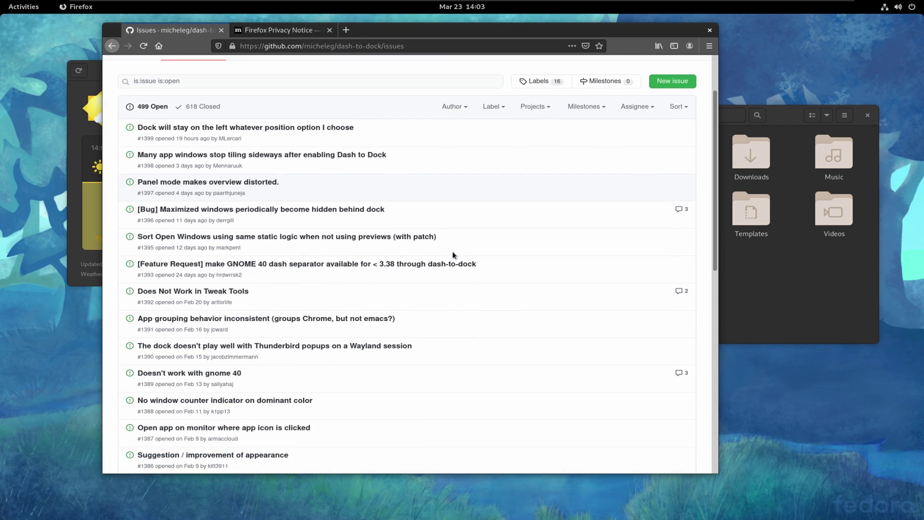
mouse_move(411, 266)
scroll(411, 265, down, 4)
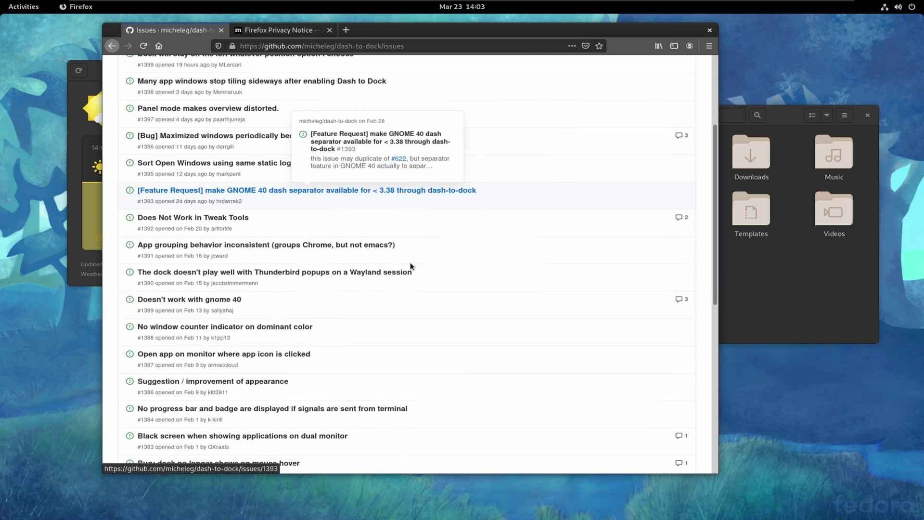
mouse_move(209, 195)
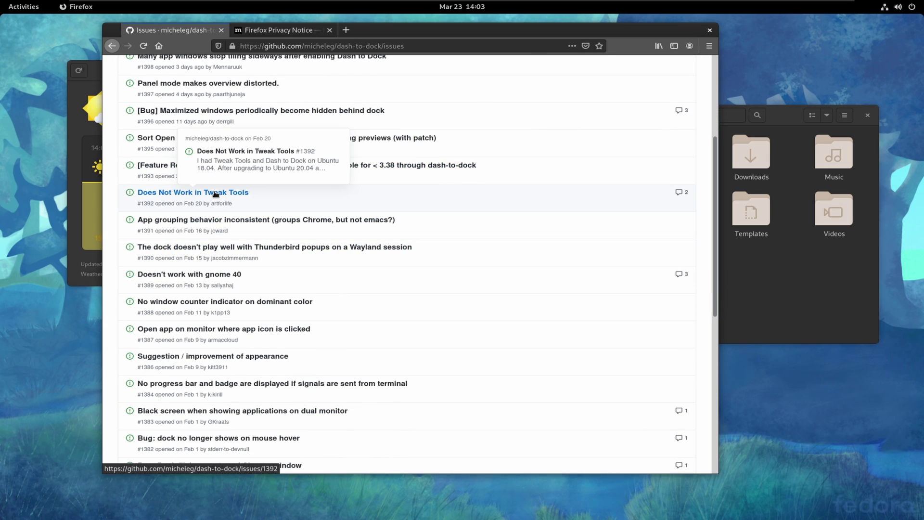
click(221, 277)
scroll(479, 275, down, 10)
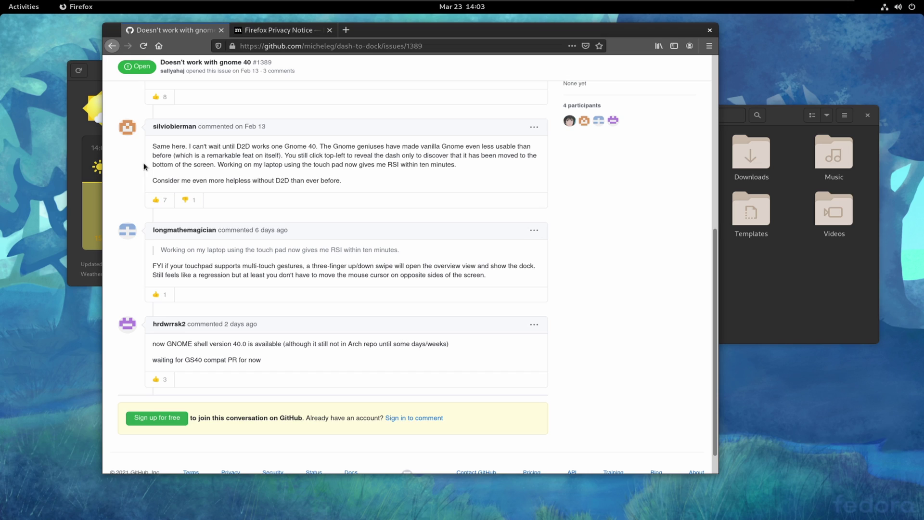
Return to the issues list and bring up the prompt to quit Firefox
click(112, 46)
scroll(435, 239, down, 3)
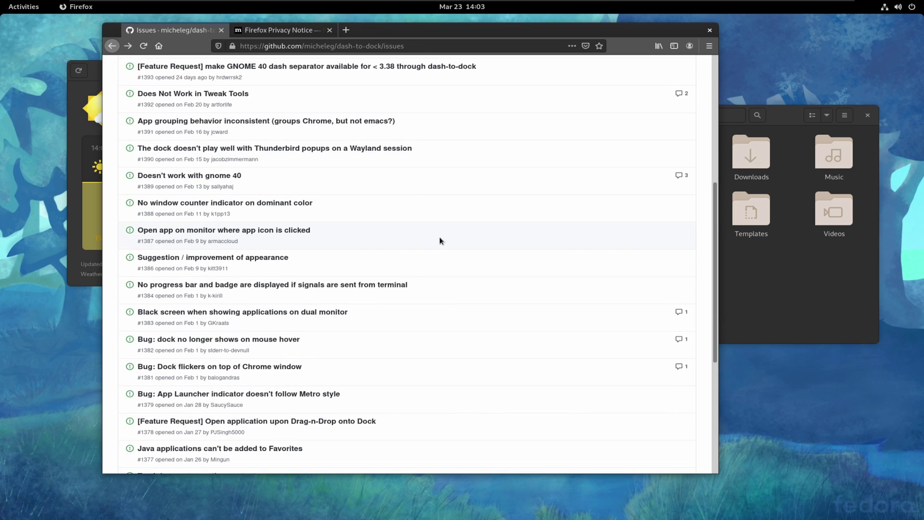
scroll(440, 238, up, 6)
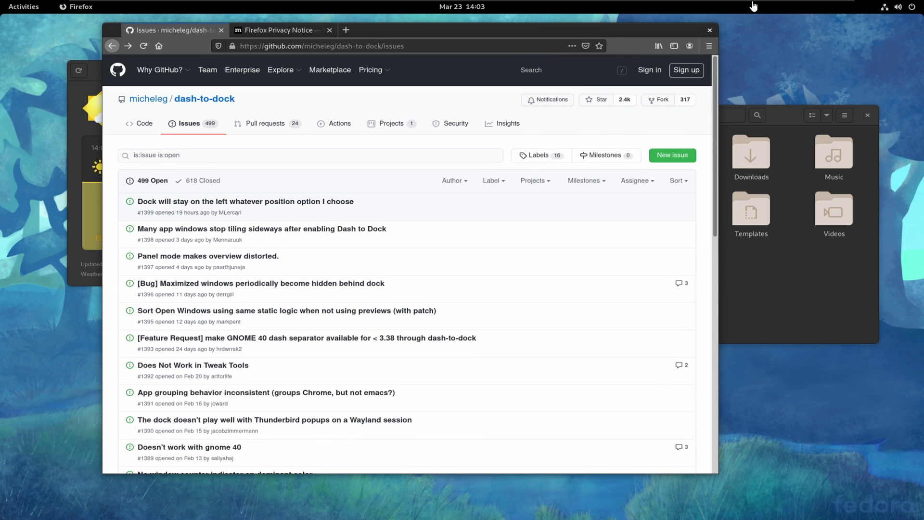
click(710, 30)
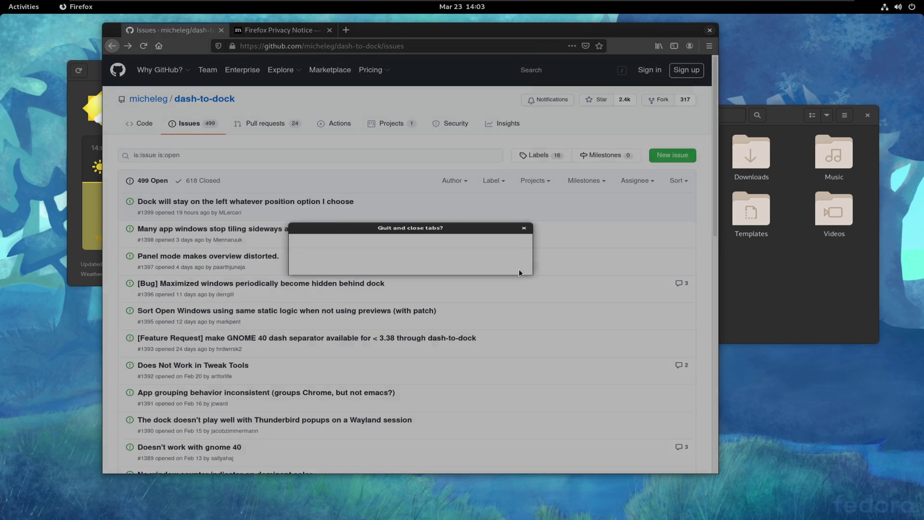
Quit Firefox with its tabs and arrange the Weather and Files windows side by side
click(500, 275)
drag(342, 79, 350, 104)
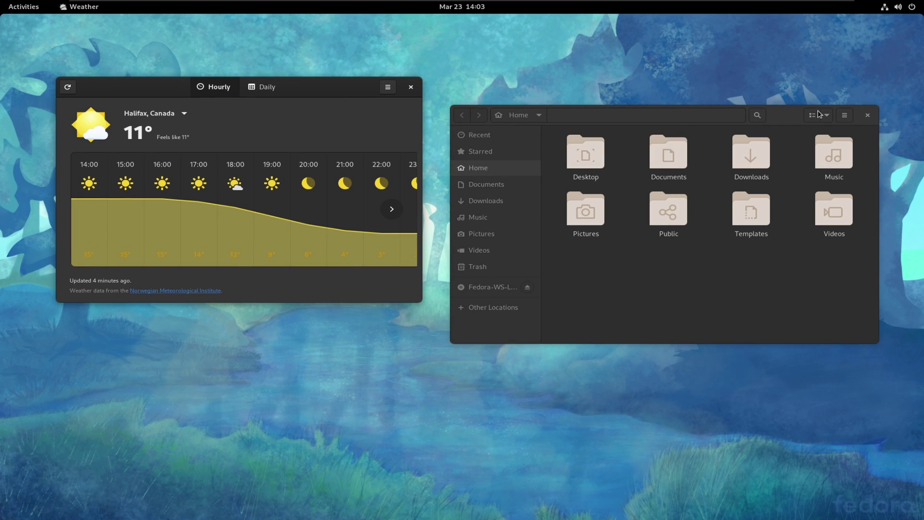
drag(791, 113, 811, 83)
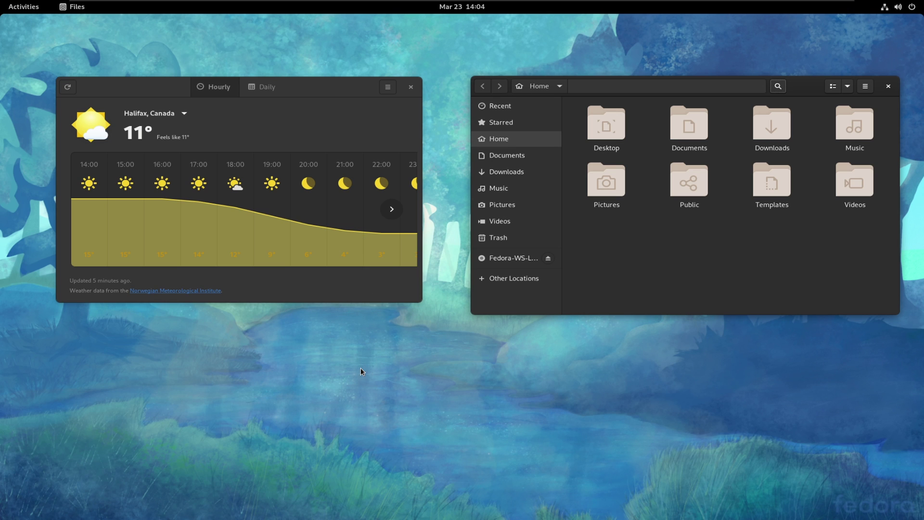
key(super)
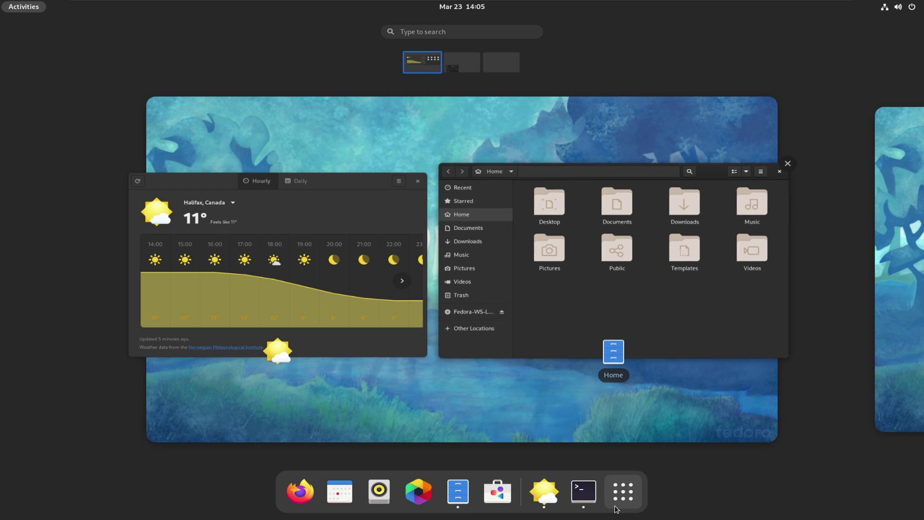
click(622, 492)
key(super)
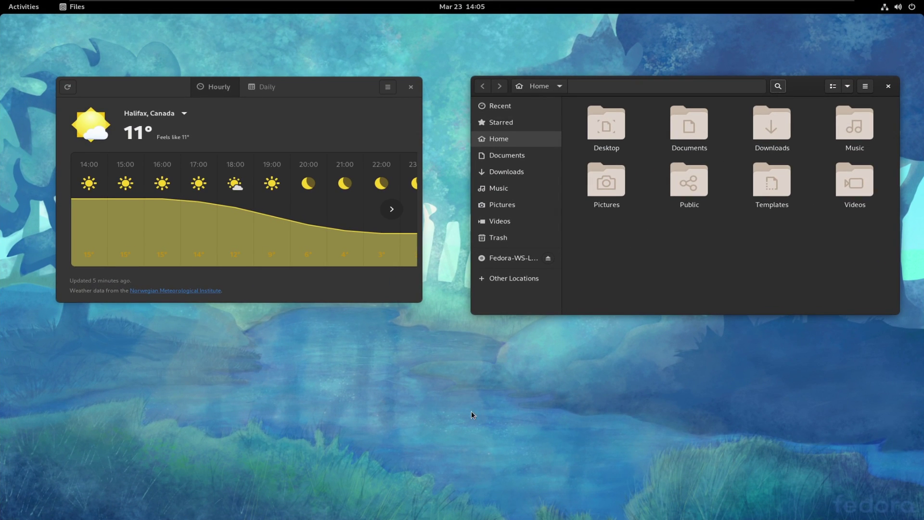